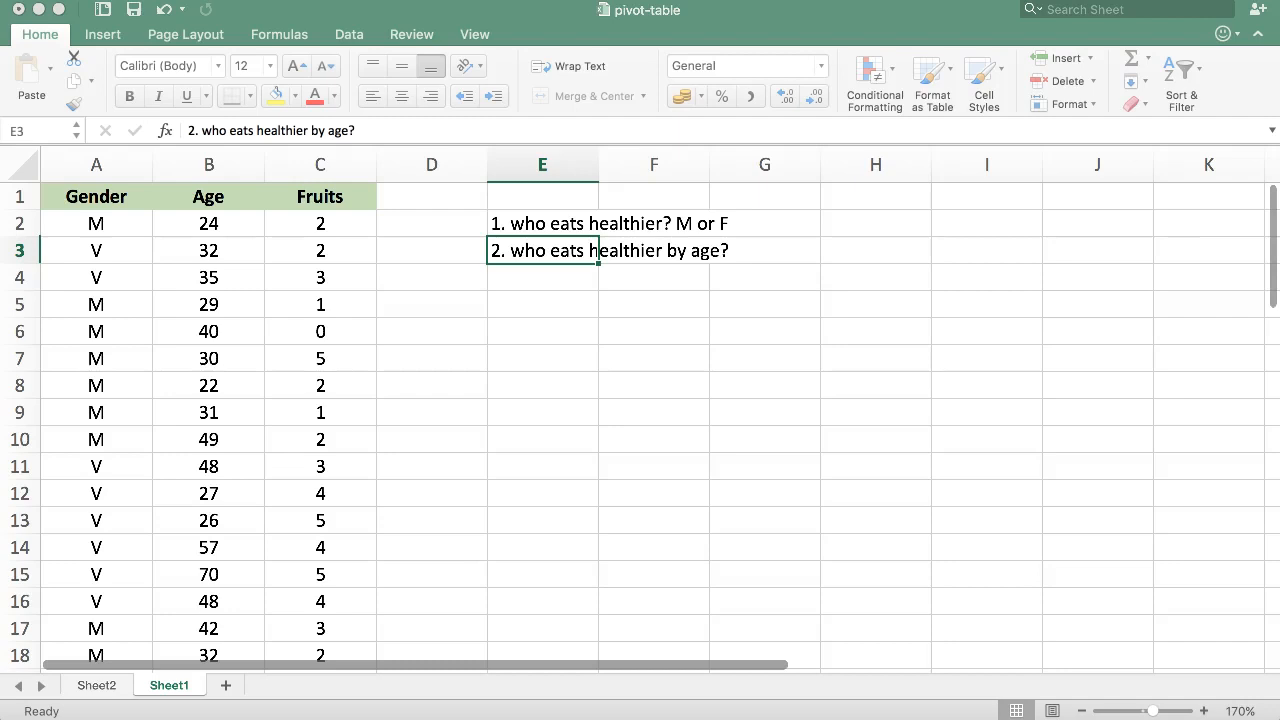
Step: Review the Gender, Age and Fruits columns of the source data
click(218, 223)
drag(209, 251, 231, 517)
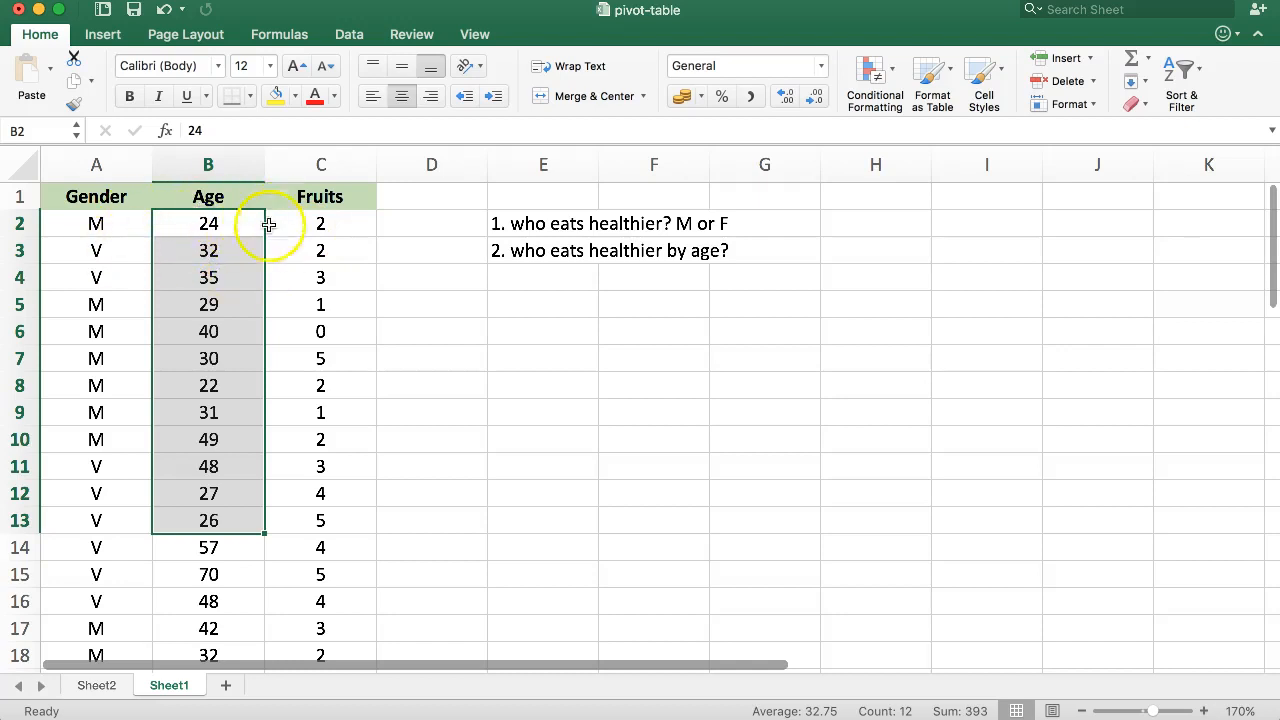
click(83, 237)
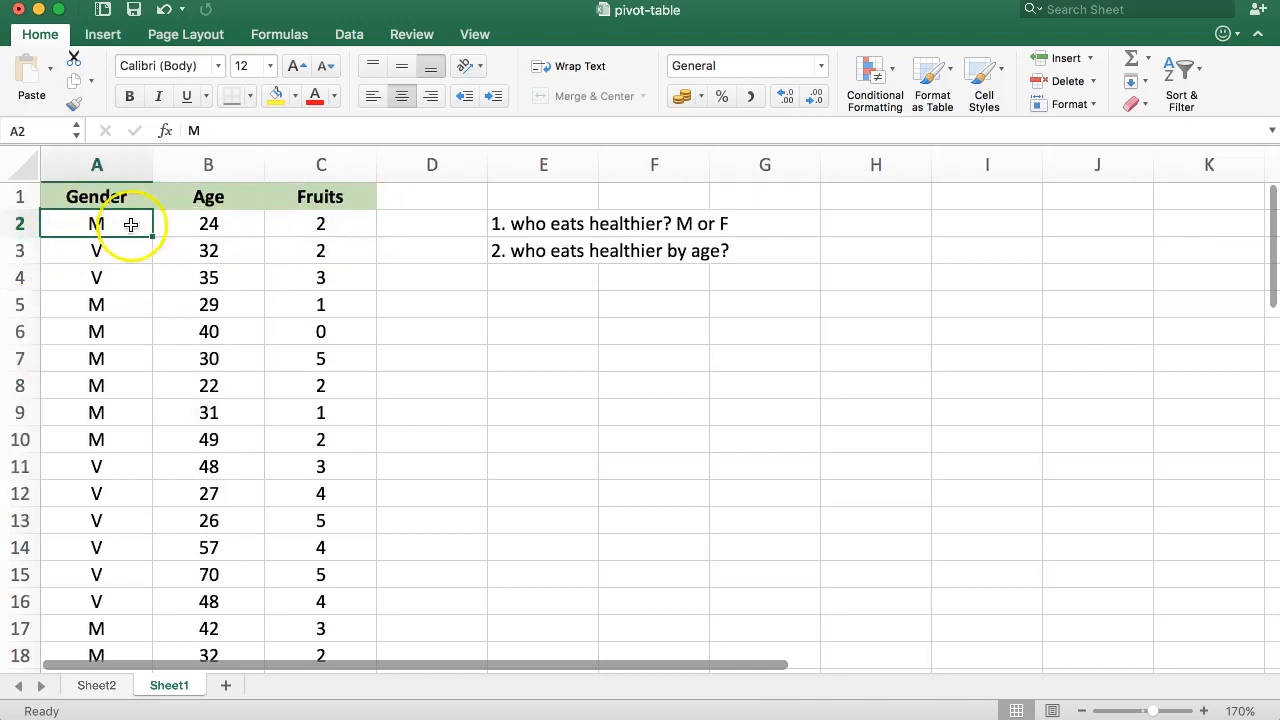
click(330, 222)
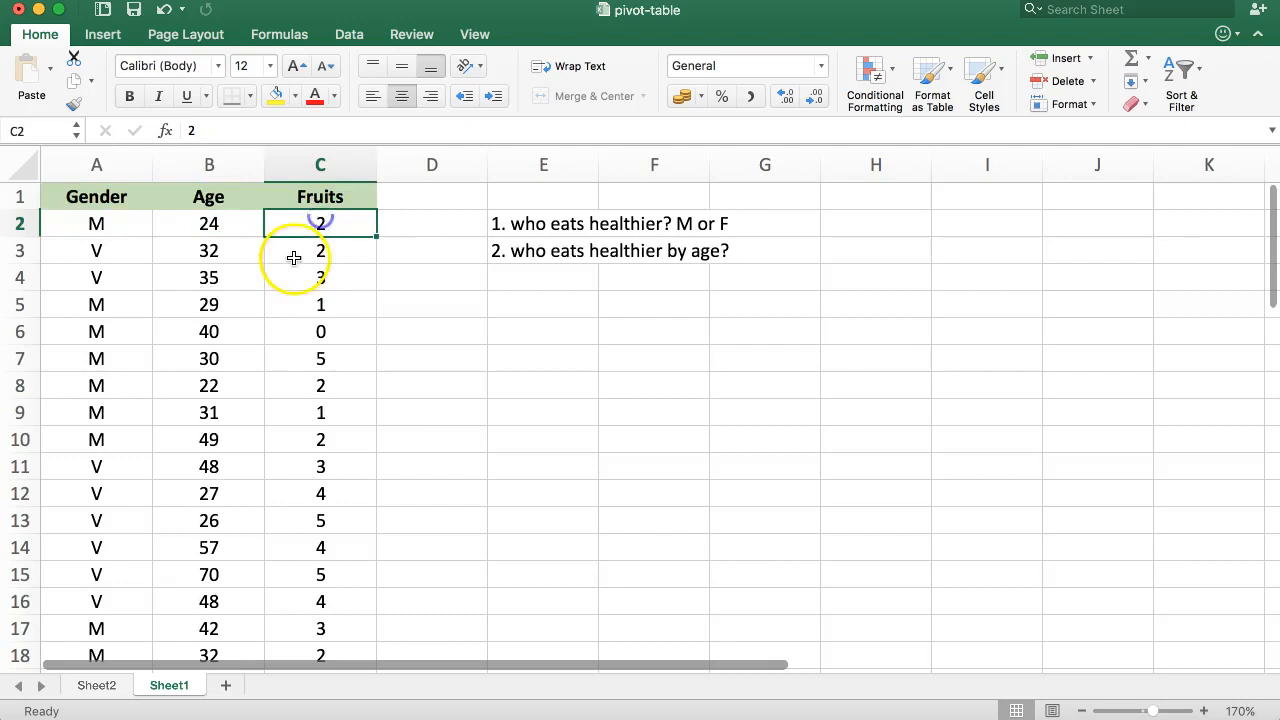
click(95, 220)
click(315, 221)
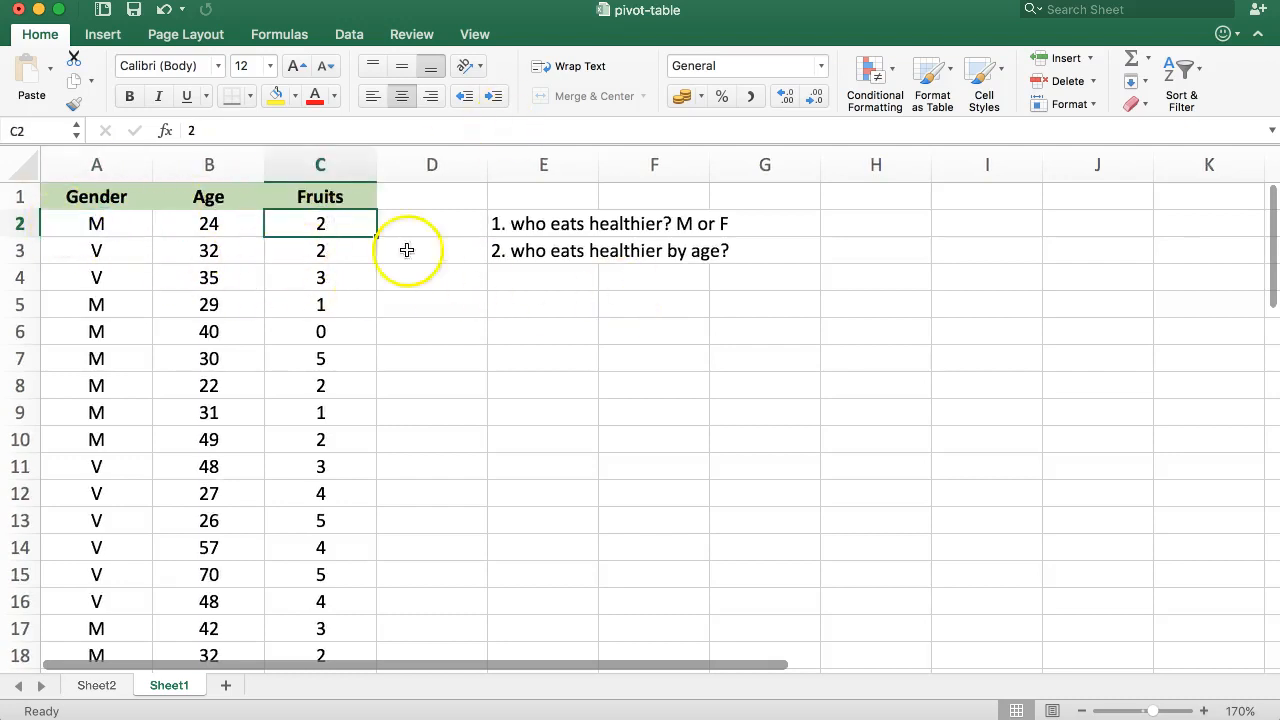
Step: Check the existing pivot table of fruit counts by gender on Sheet2, then return to Sheet1
click(93, 686)
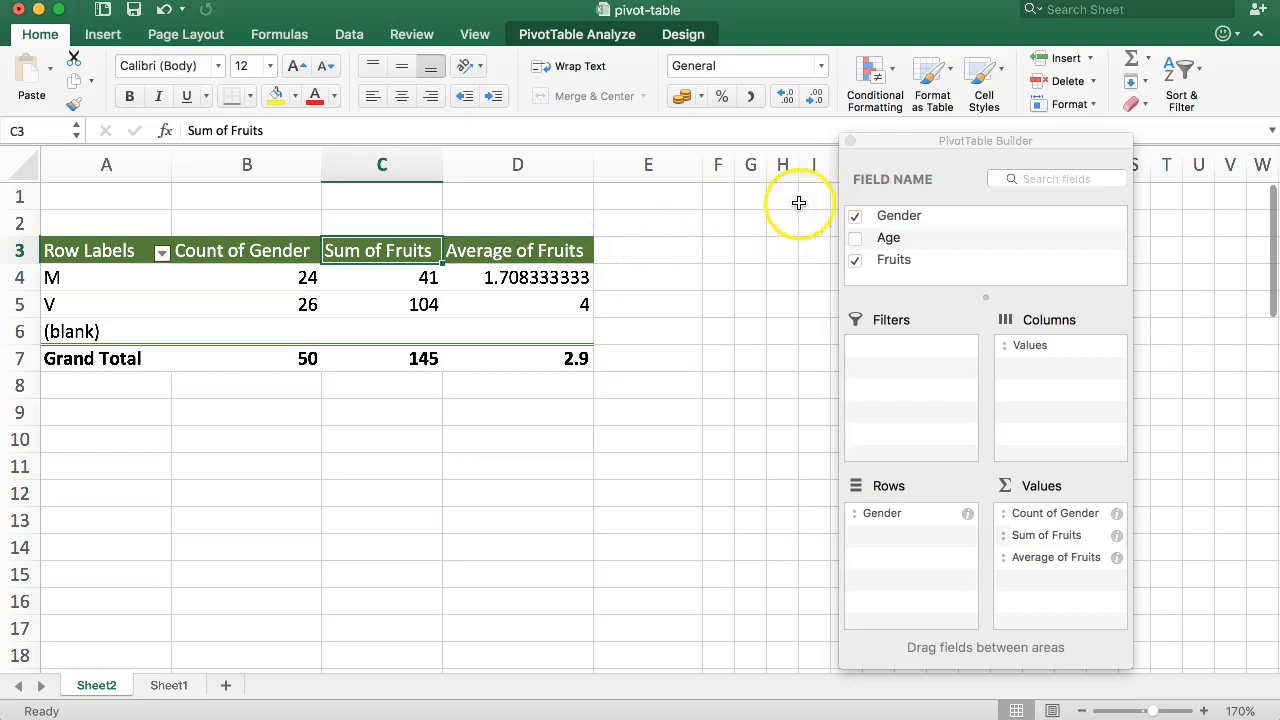
drag(920, 142, 932, 190)
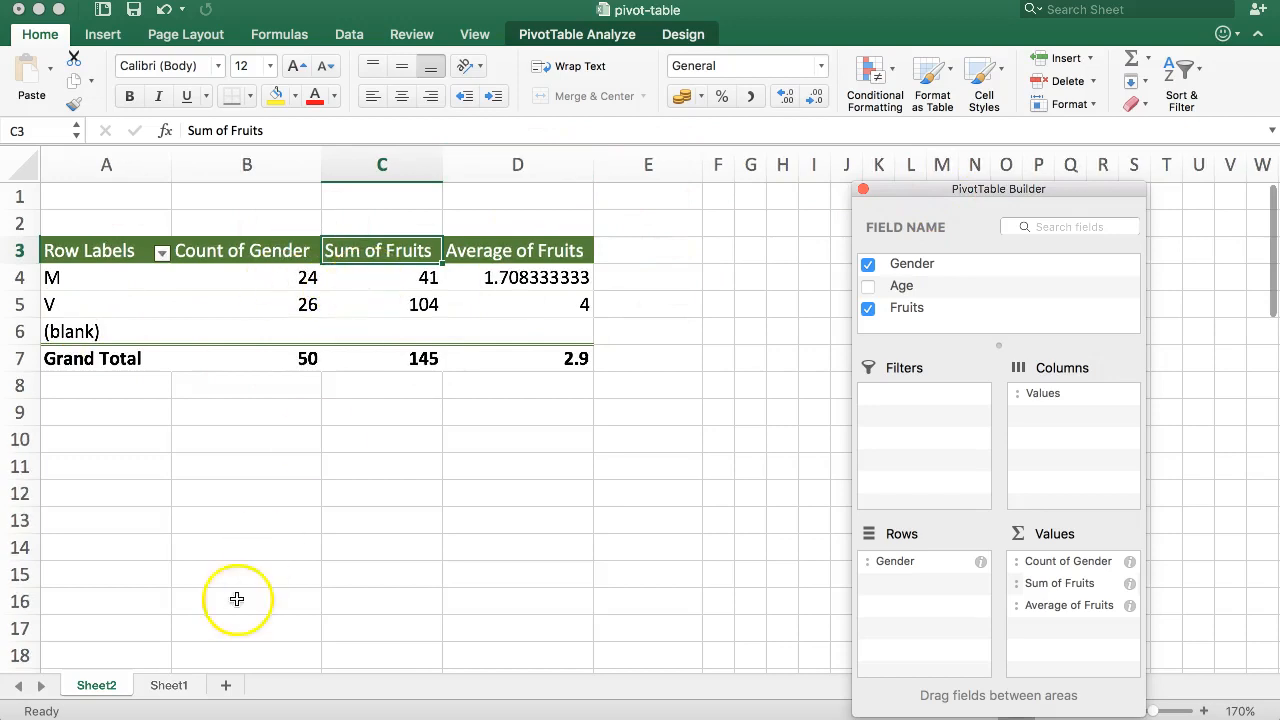
click(163, 686)
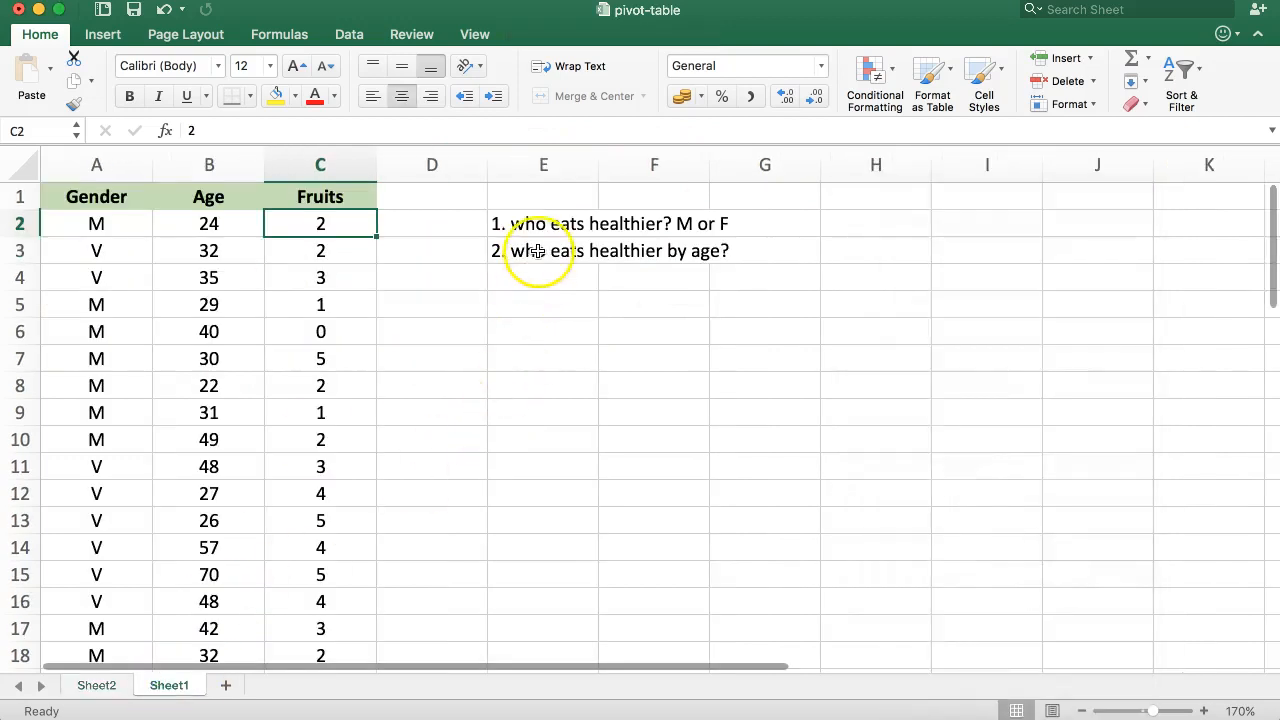
Step: Enter F with its average fruit count 4 in H2 and I2
click(545, 250)
click(727, 226)
click(543, 229)
click(815, 218)
click(878, 224)
key(Return)
key(Up)
key(Right)
text(4)
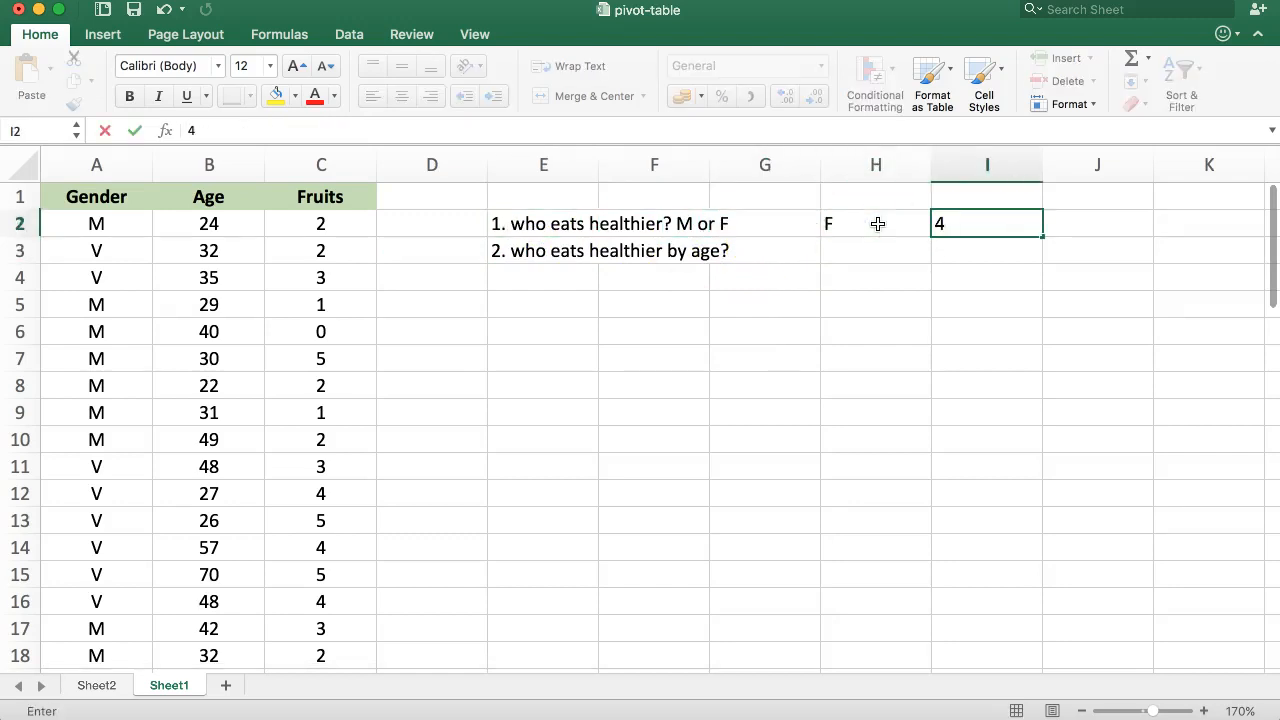
key(Tab)
key(Return)
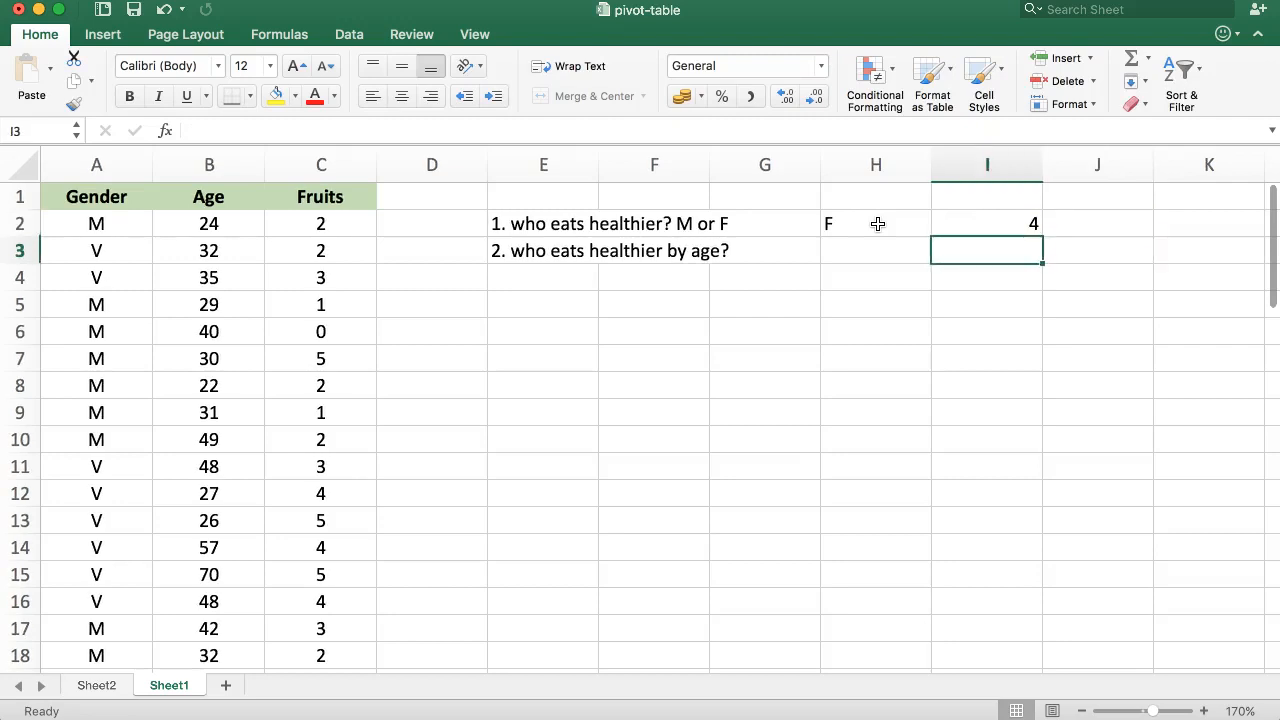
Step: Enter M with its average fruit count 1.7 in H1 and I1
key(Left)
key(Up)
key(Up)
text(M)
key(Tab)
text(1.7)
key(Return)
key(Left)
key(Down)
key(Left)
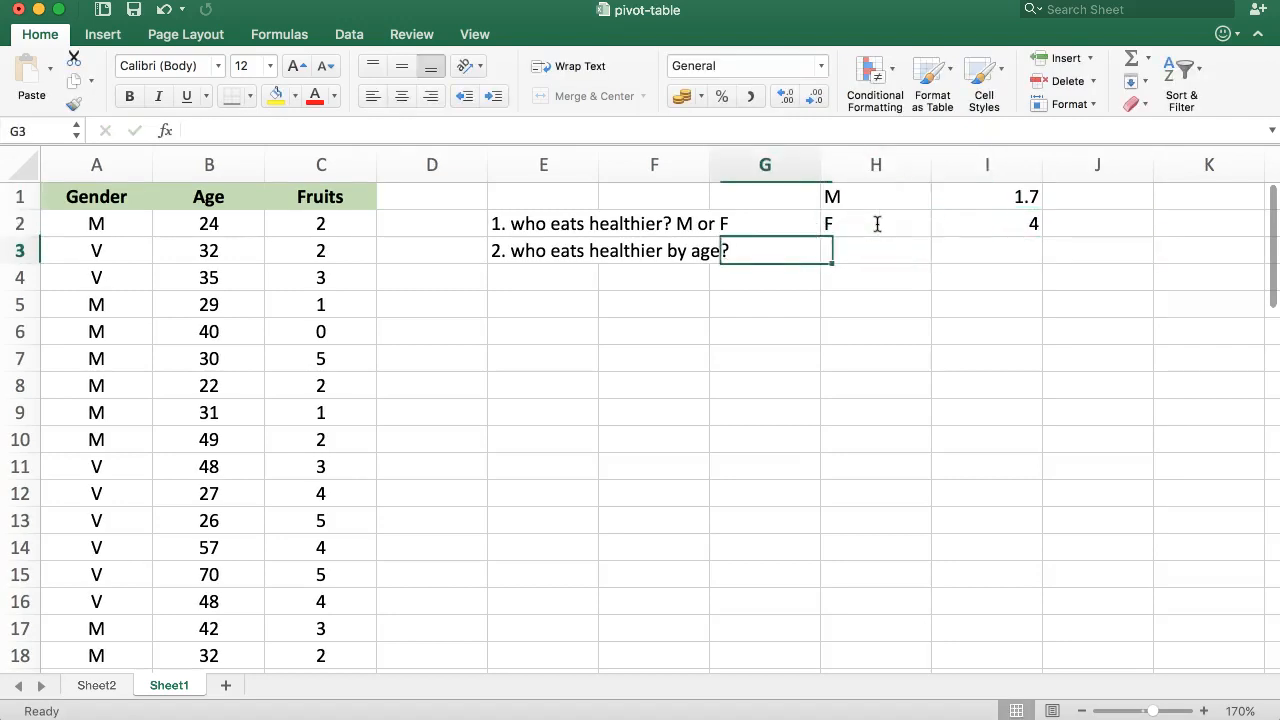
key(Left)
key(Left)
key(Right)
key(Right)
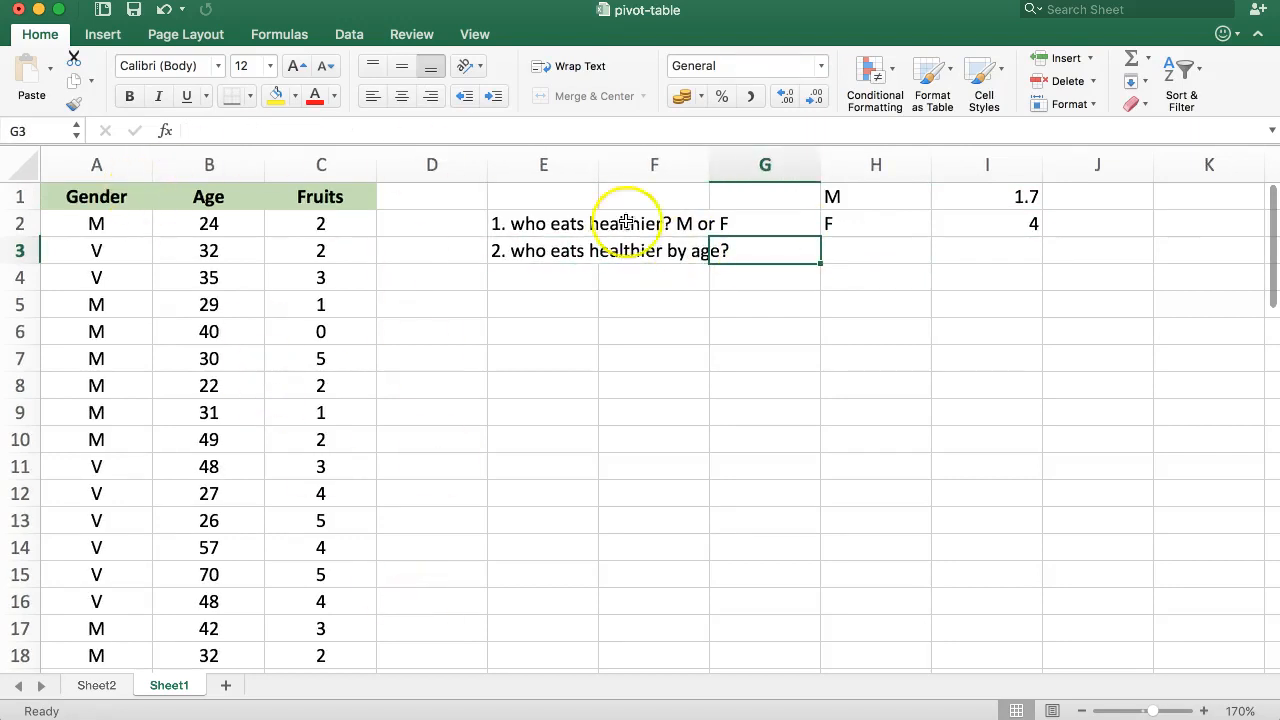
click(606, 274)
click(531, 251)
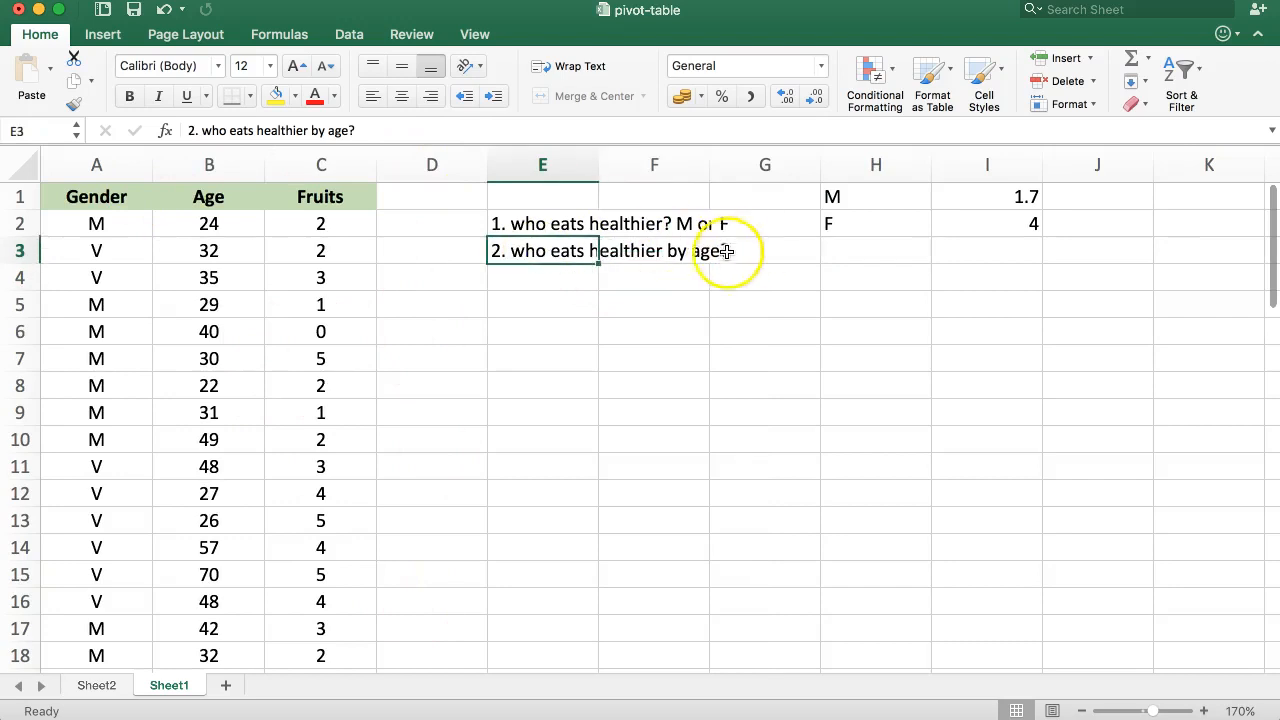
drag(534, 226, 917, 226)
click(834, 294)
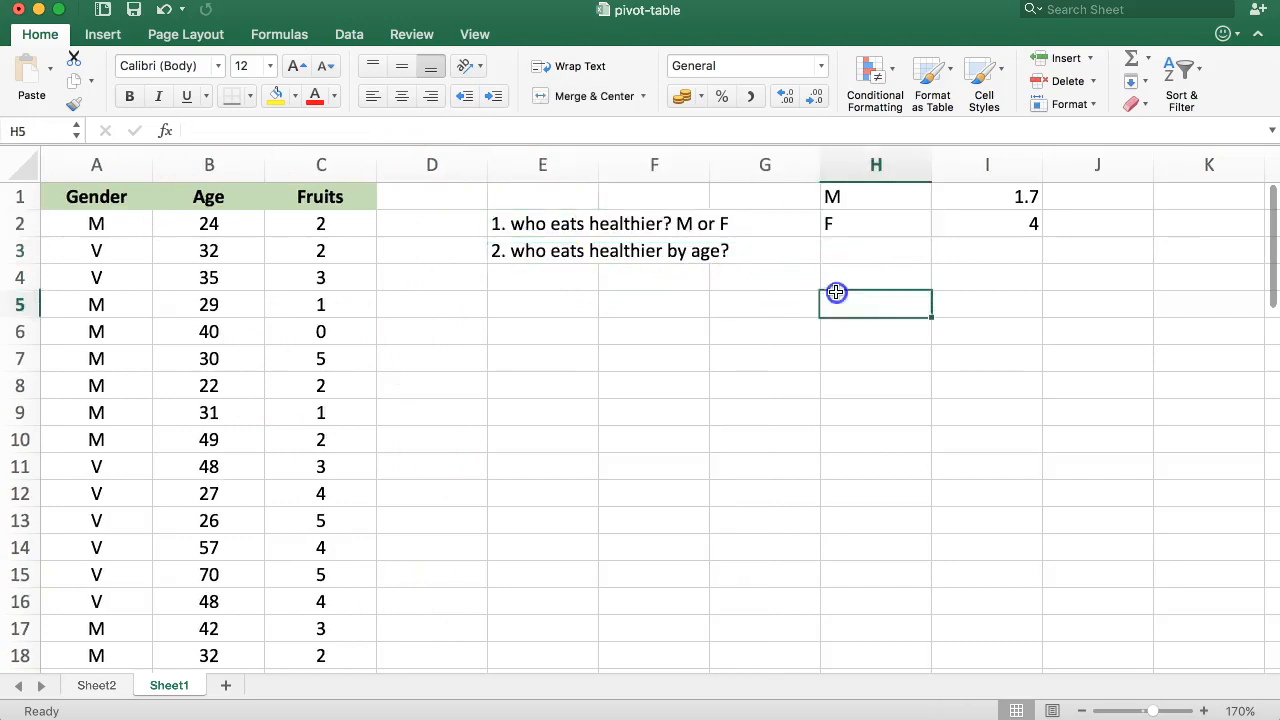
click(527, 254)
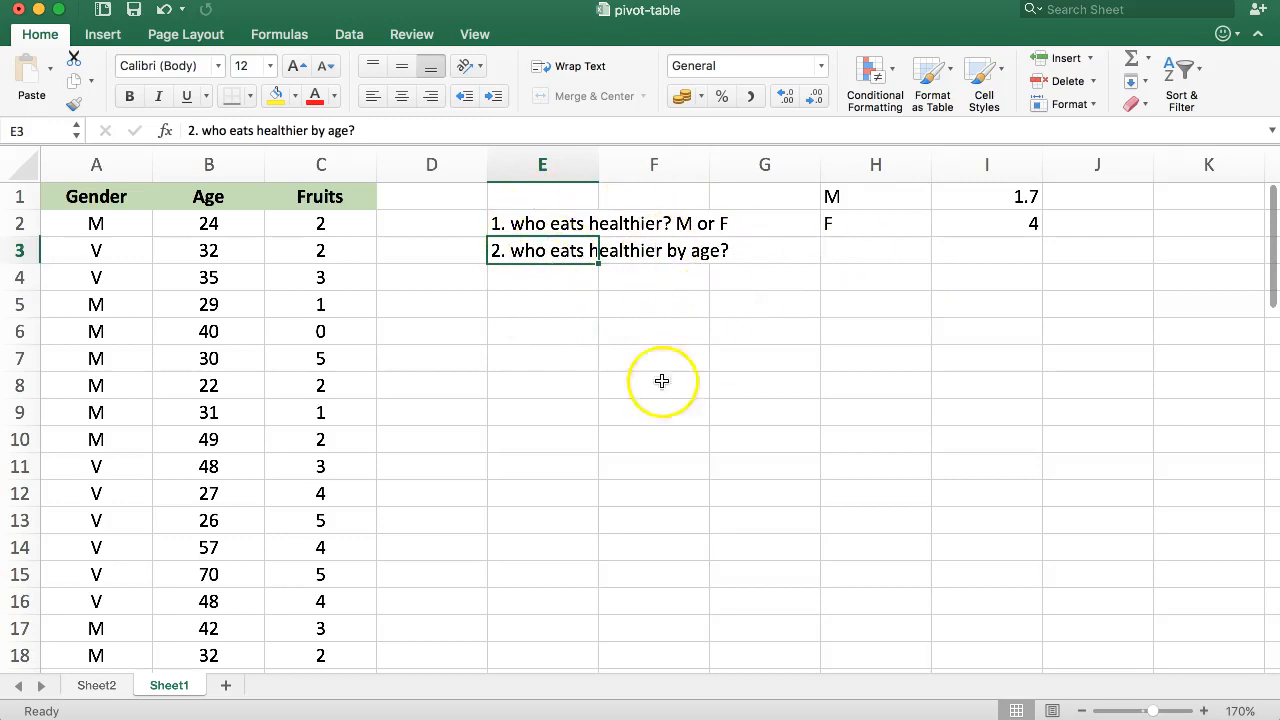
Step: On Sheet2, add Age to the pivot table rows and remove Gender from the rows
click(110, 686)
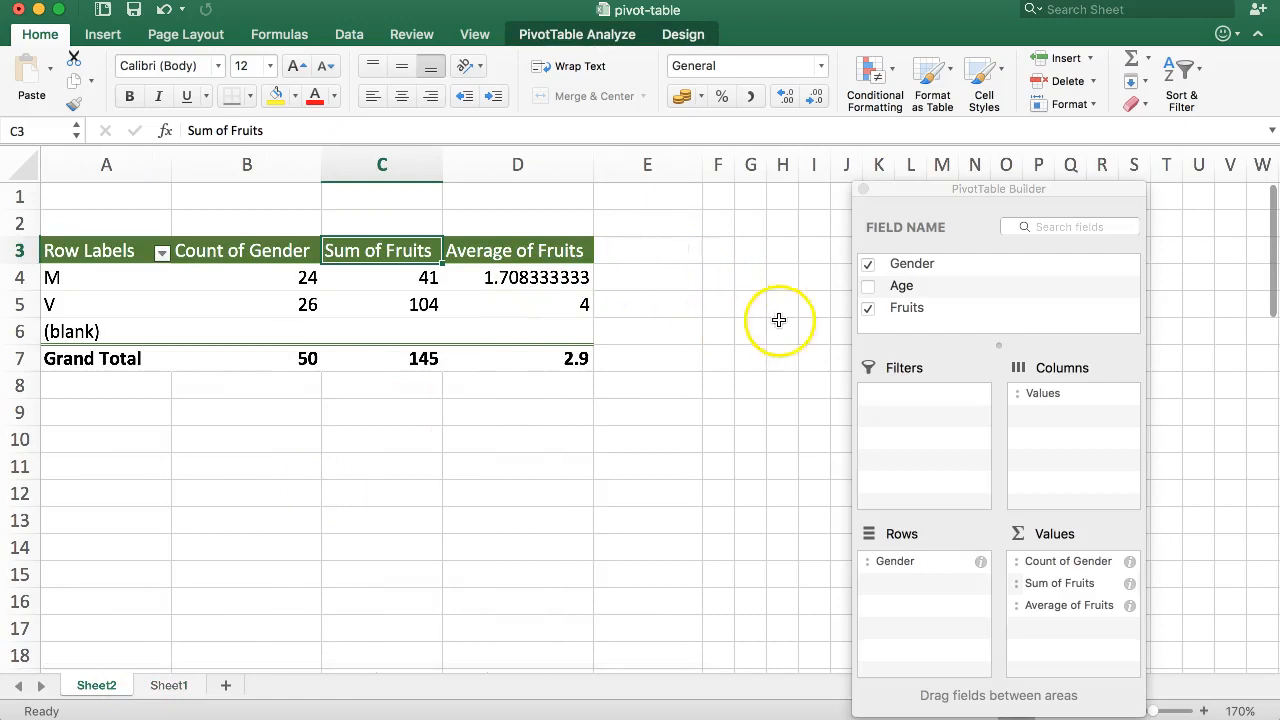
click(868, 288)
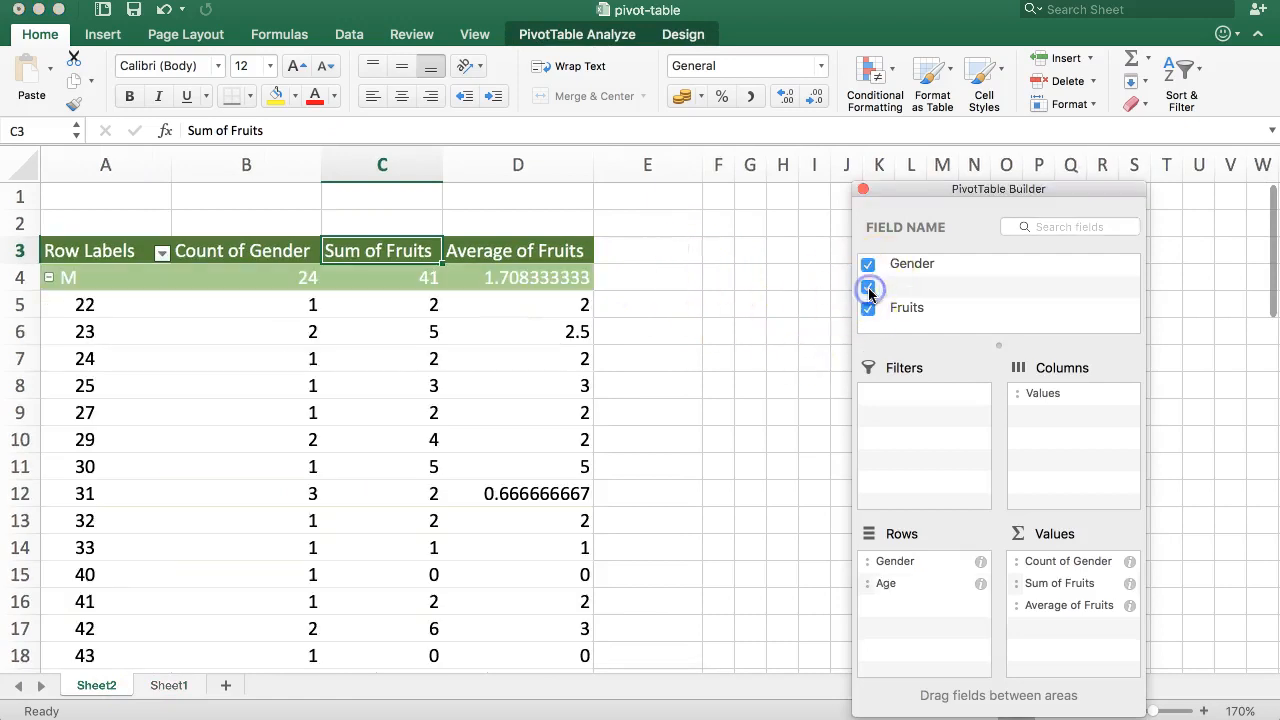
drag(868, 290, 832, 285)
drag(889, 565, 992, 268)
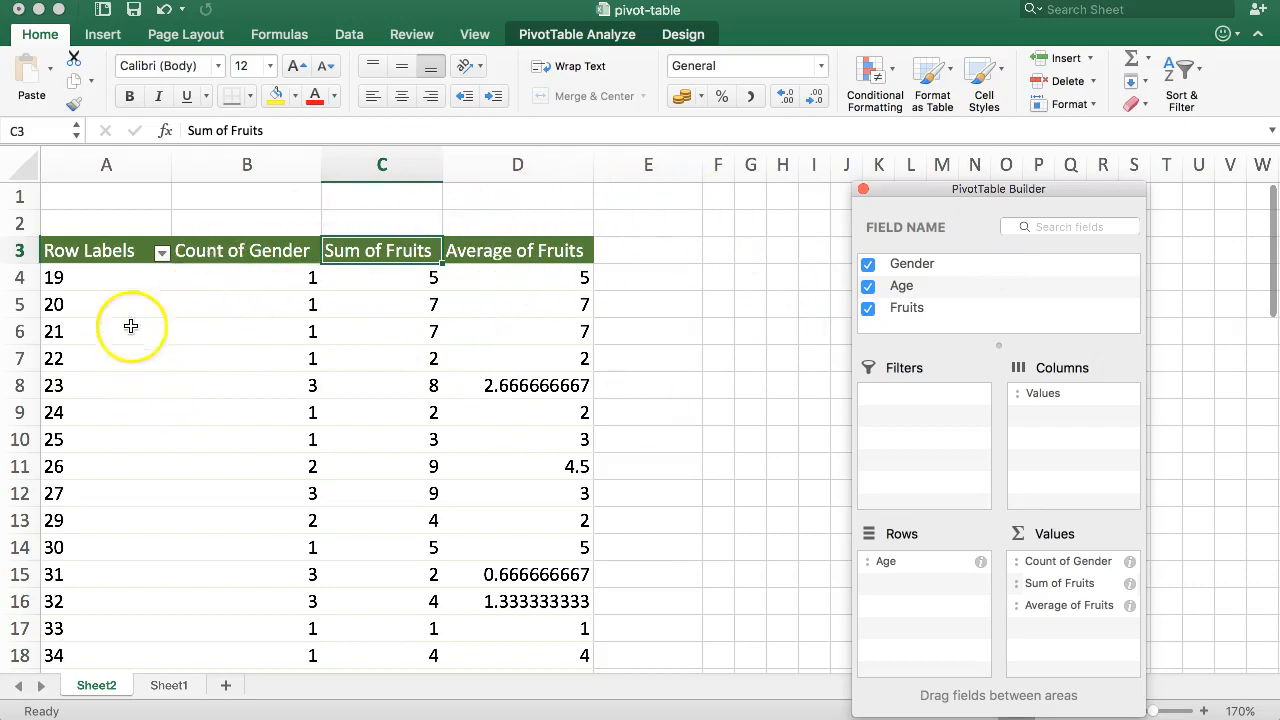
Step: Compare the pivot table's age rows with the source ages on Sheet1
scroll(343, 393, down, 8)
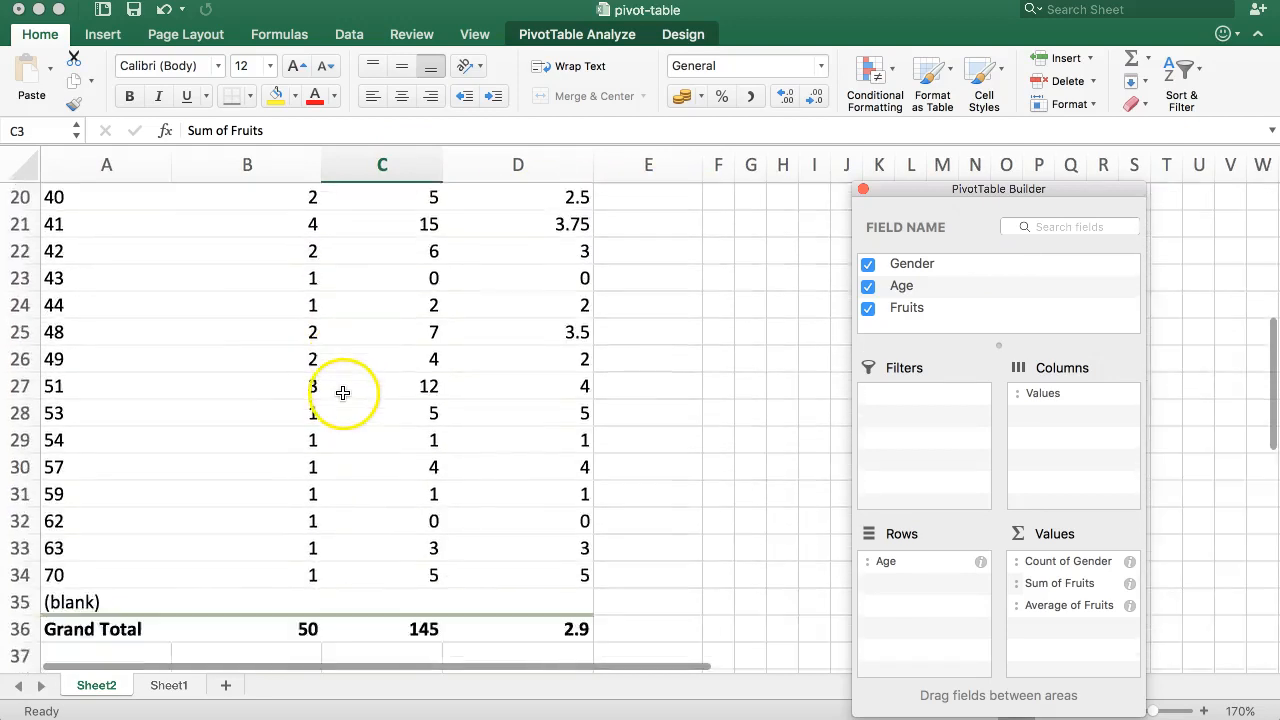
scroll(360, 385, up, 8)
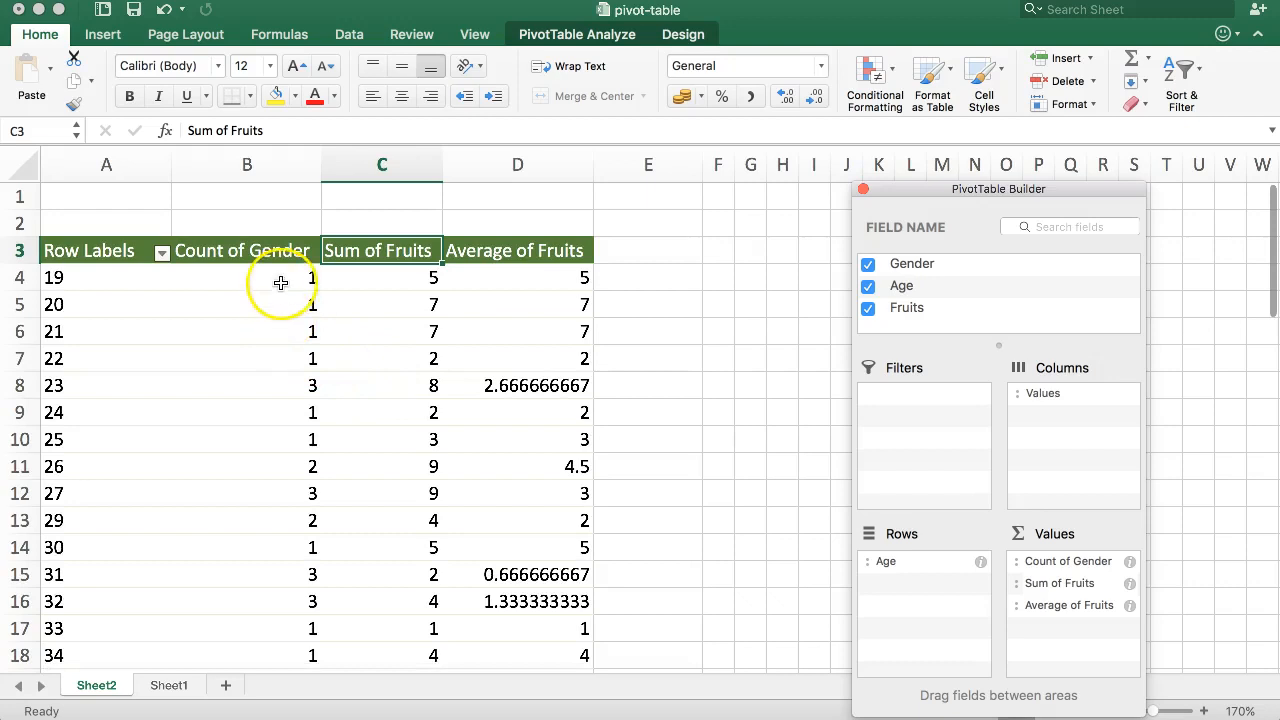
click(106, 291)
click(106, 352)
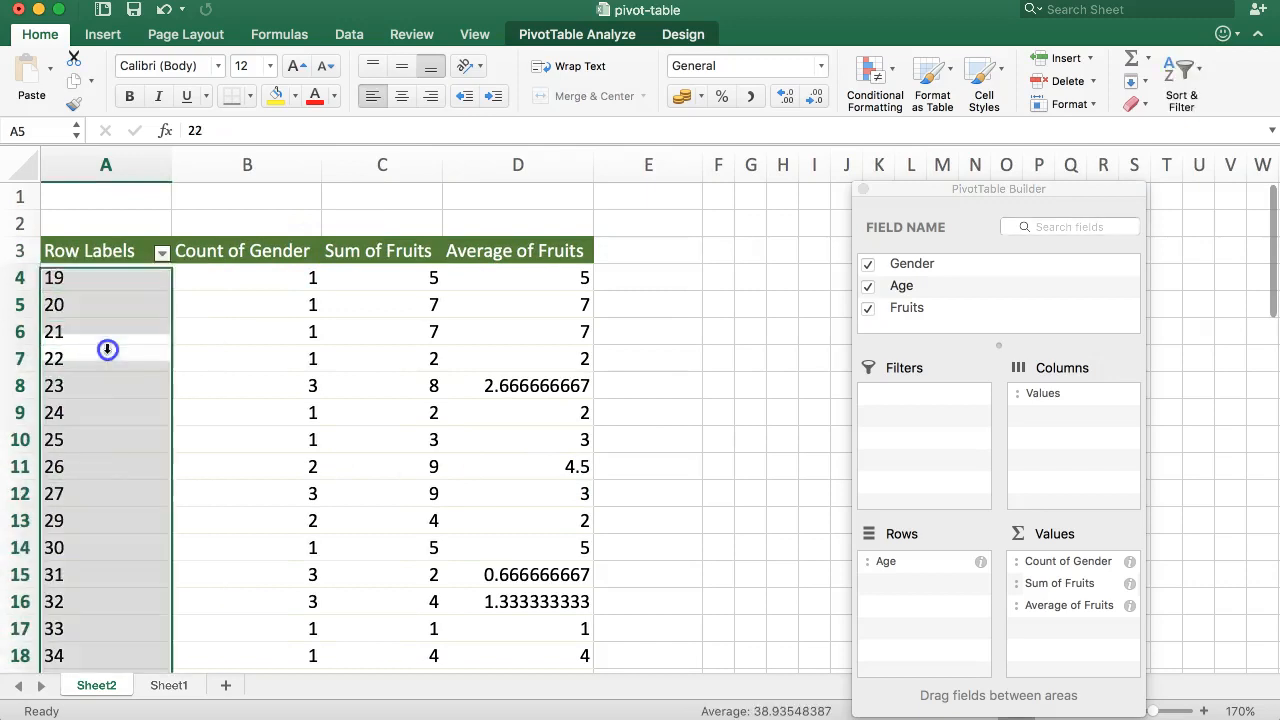
click(160, 688)
click(189, 223)
click(191, 274)
click(189, 331)
click(181, 413)
click(181, 460)
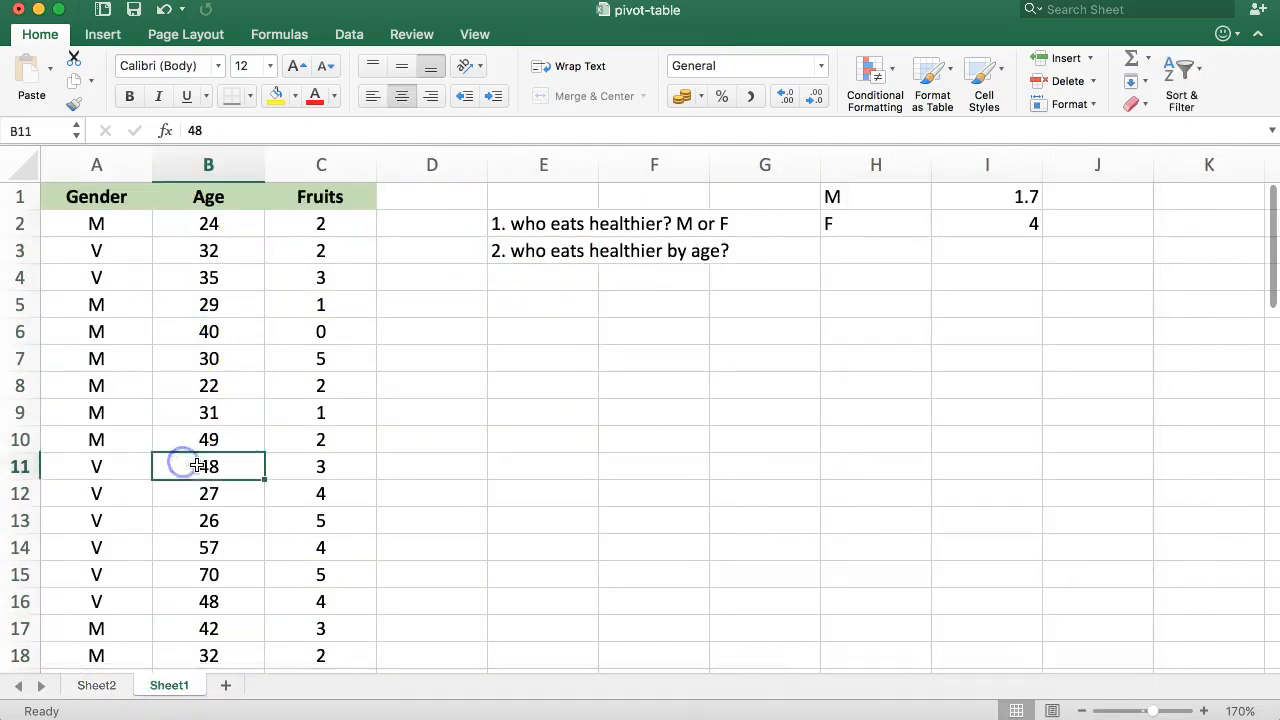
click(100, 686)
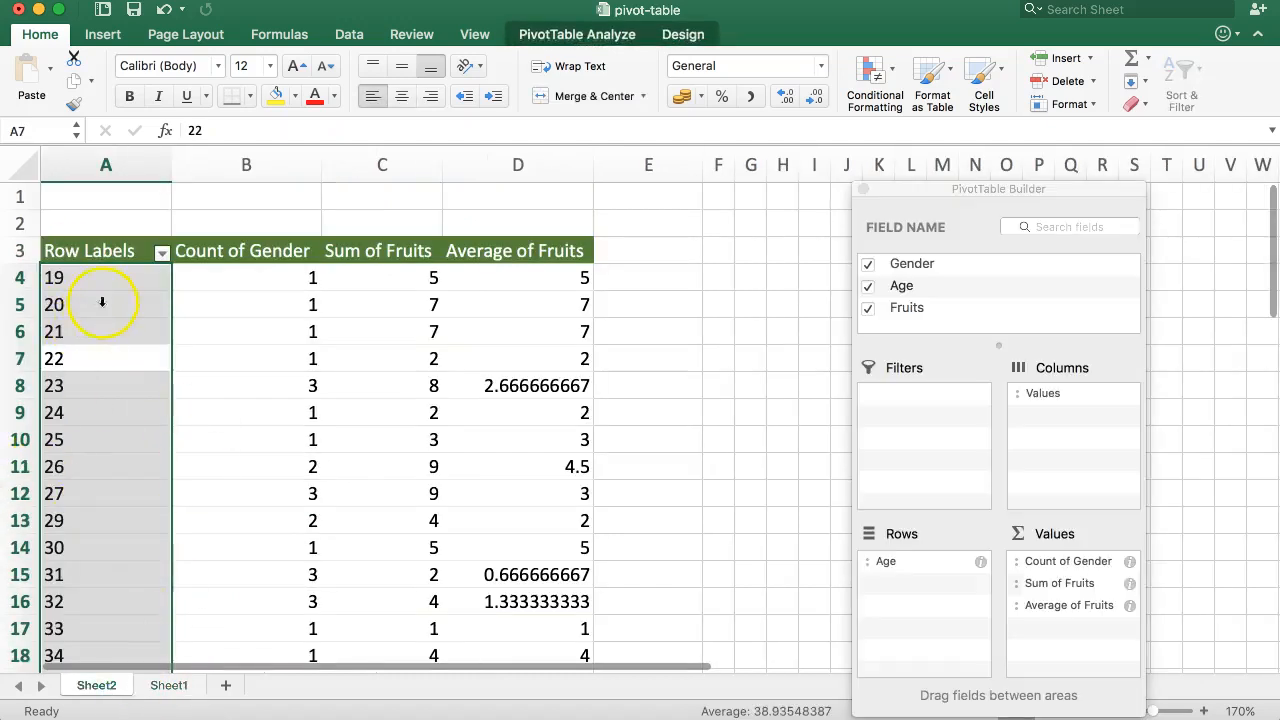
click(200, 360)
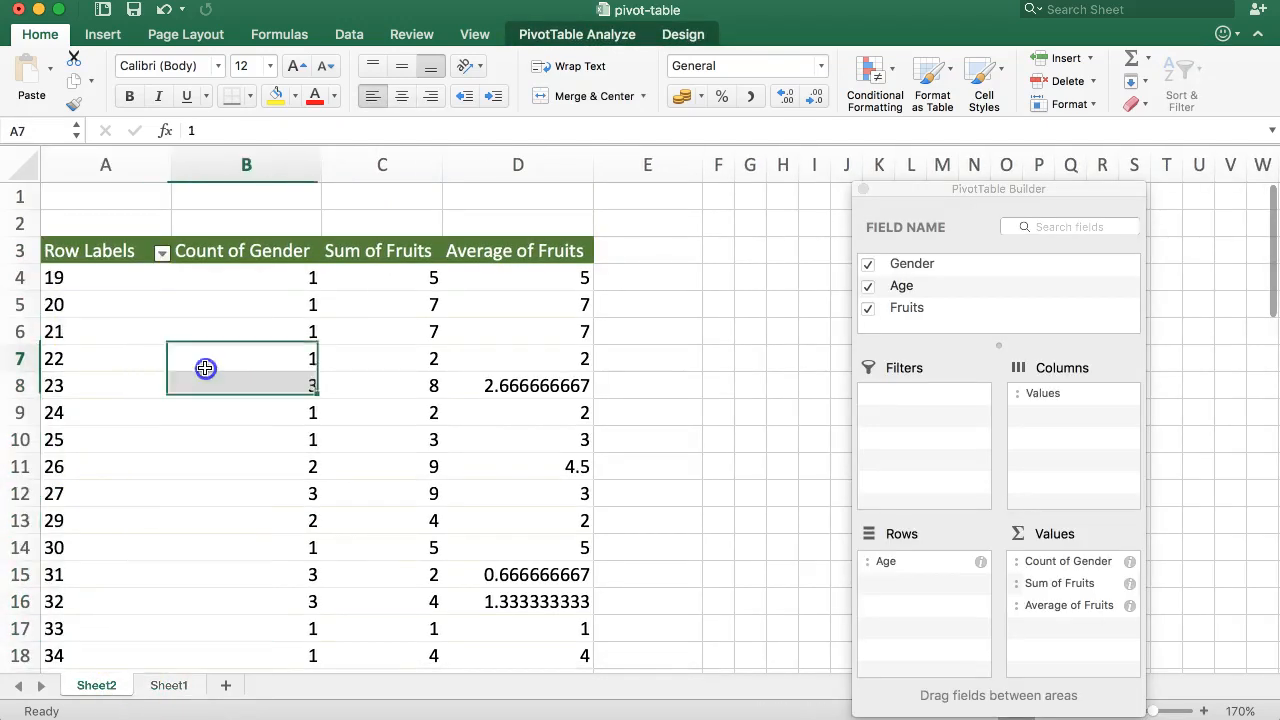
click(107, 281)
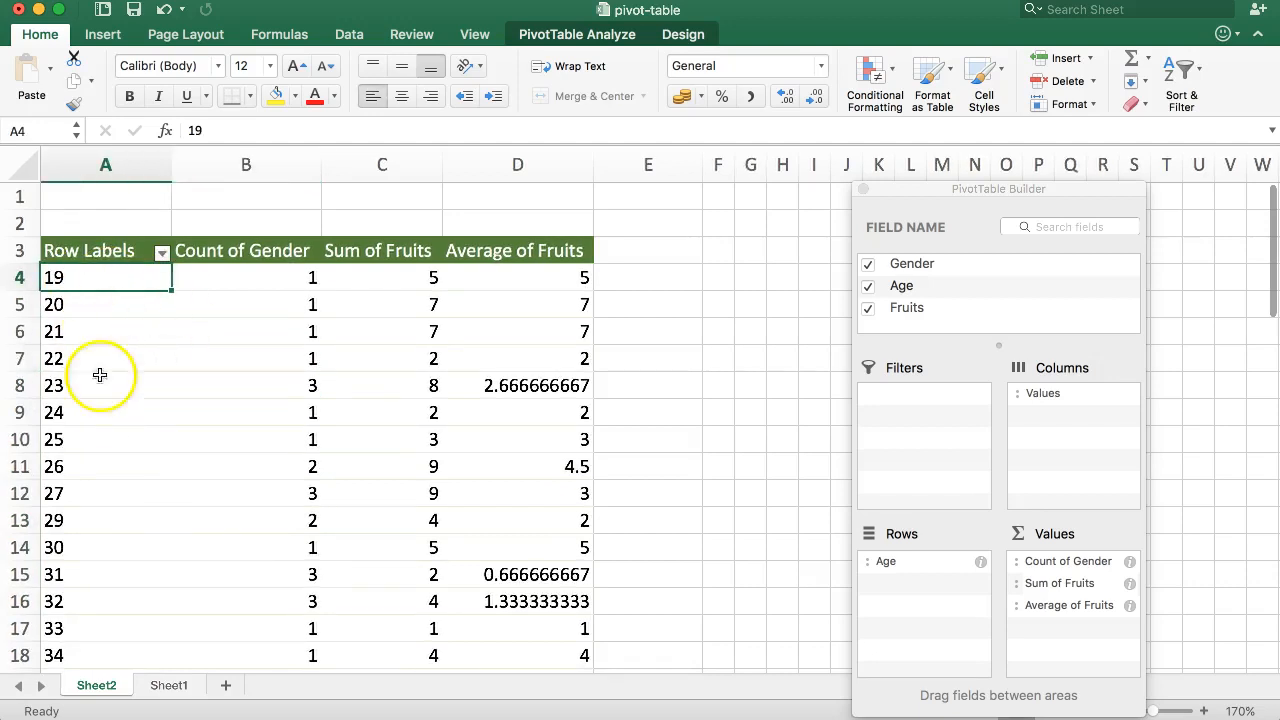
Step: Enter 18< as the first age-group label in E3
click(651, 257)
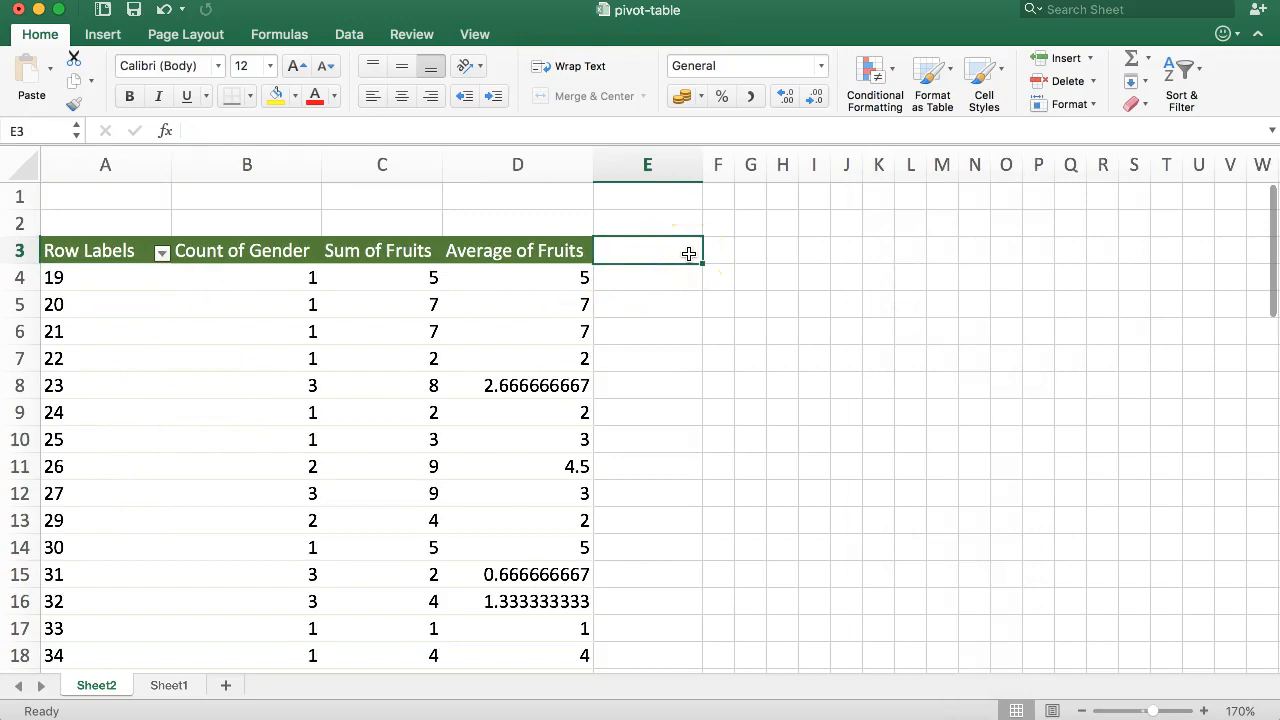
text(18)
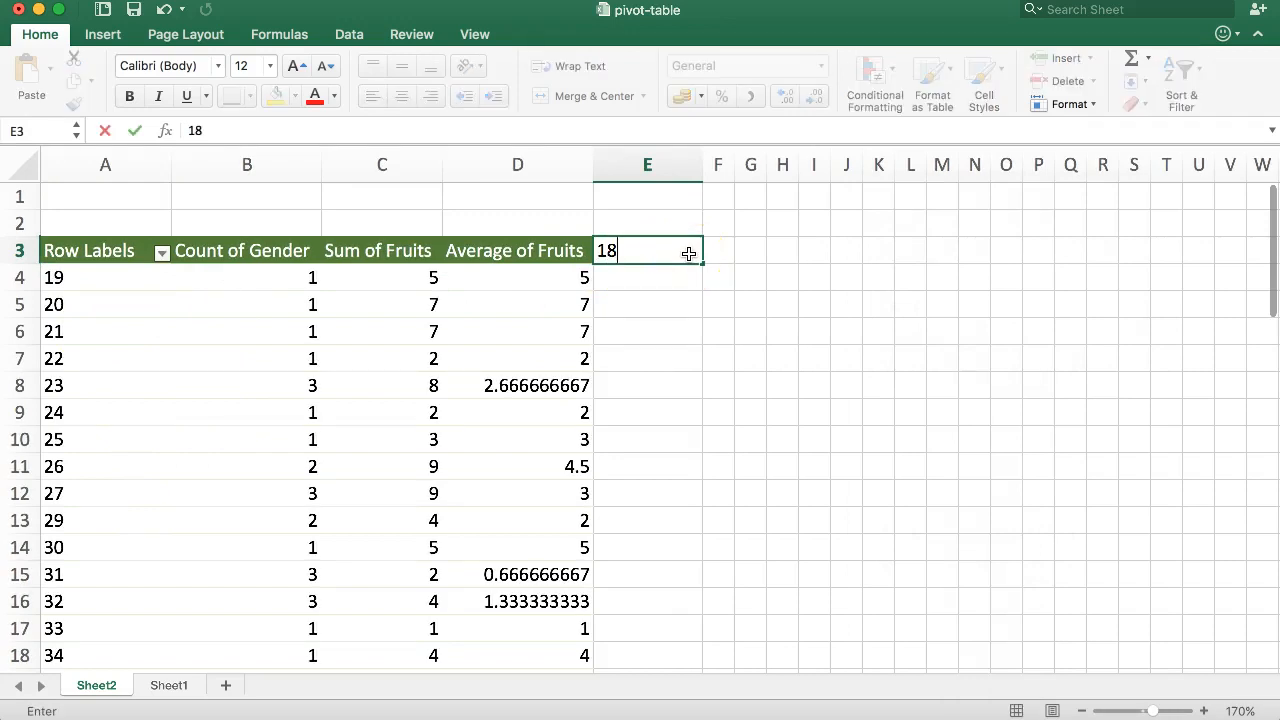
text(<)
key(Return)
text(18-2)
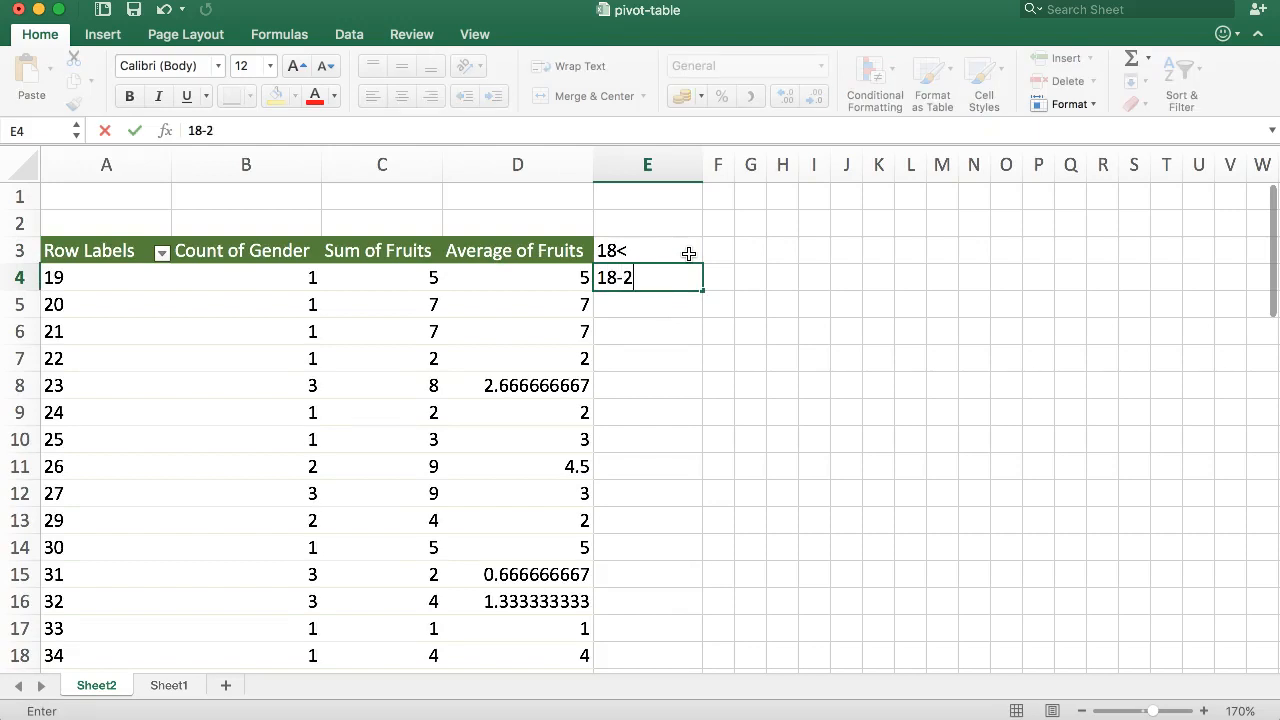
key(BackSpace)
key(Up)
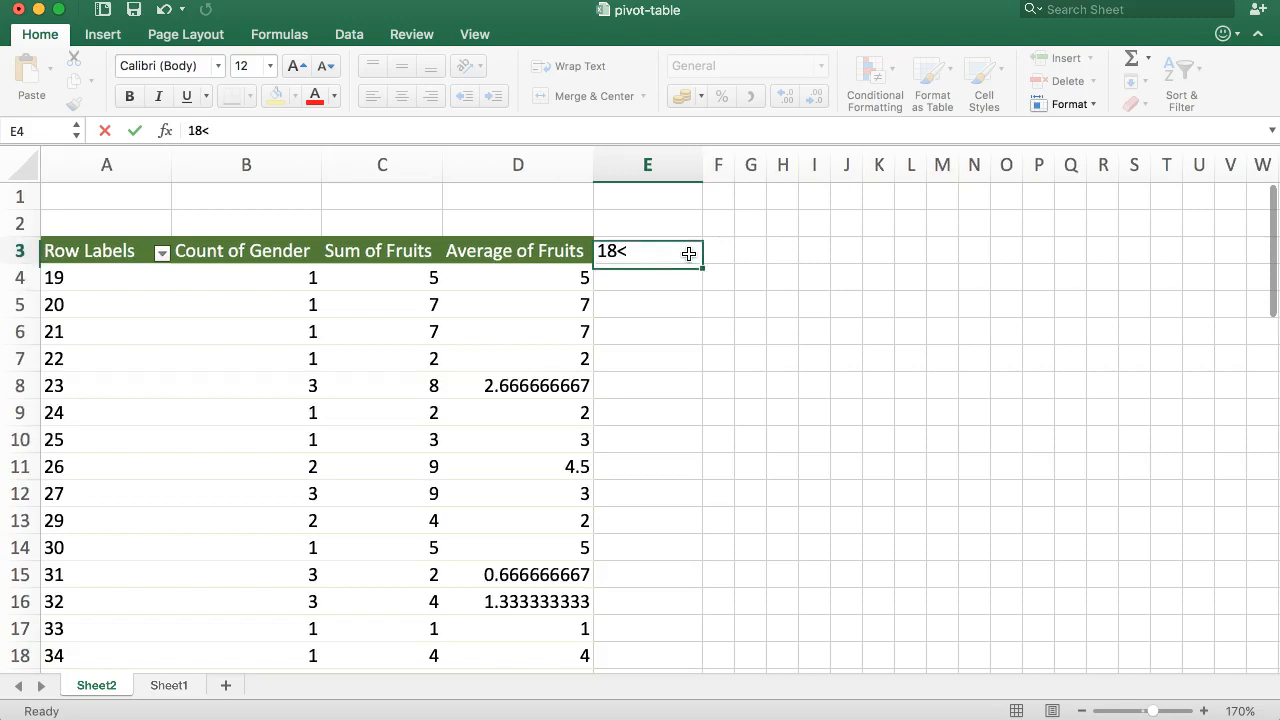
Step: Enter the age-group labels 15< in E3 and 15 - 24 in E4
key(Down)
key(Up)
text(15<)
key(Return)
text(15 )
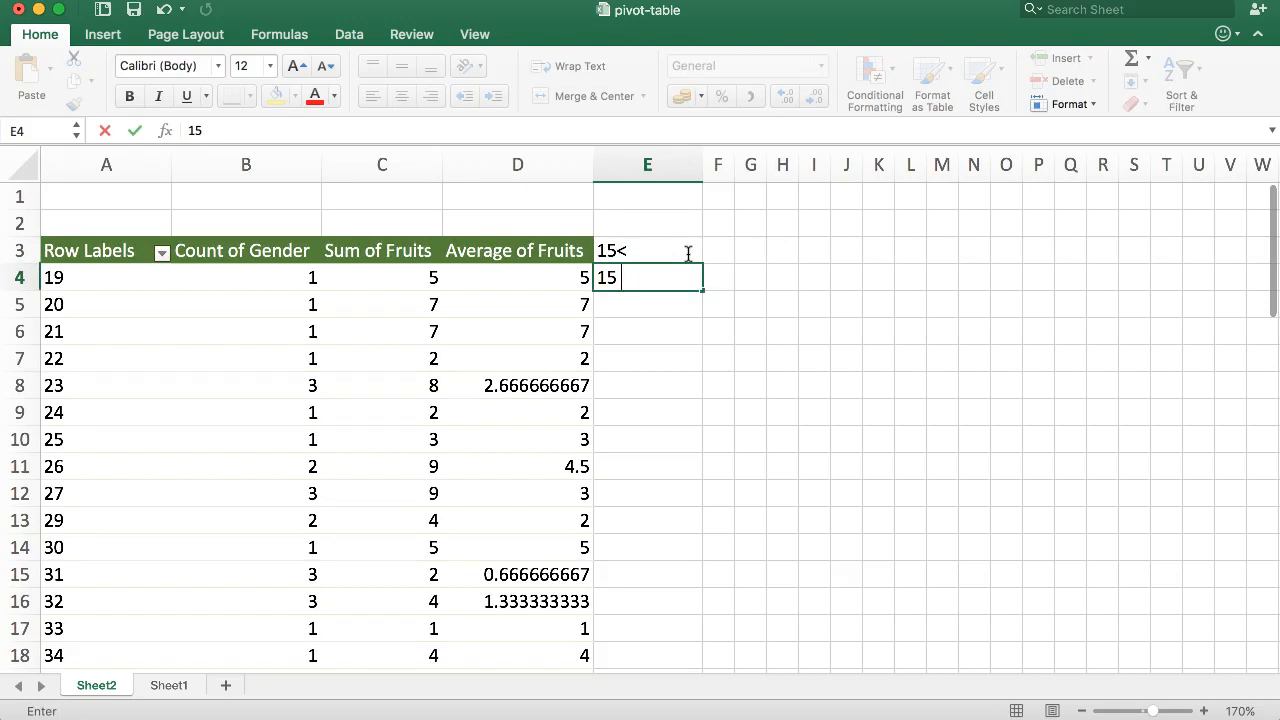
text(- 24)
key(Return)
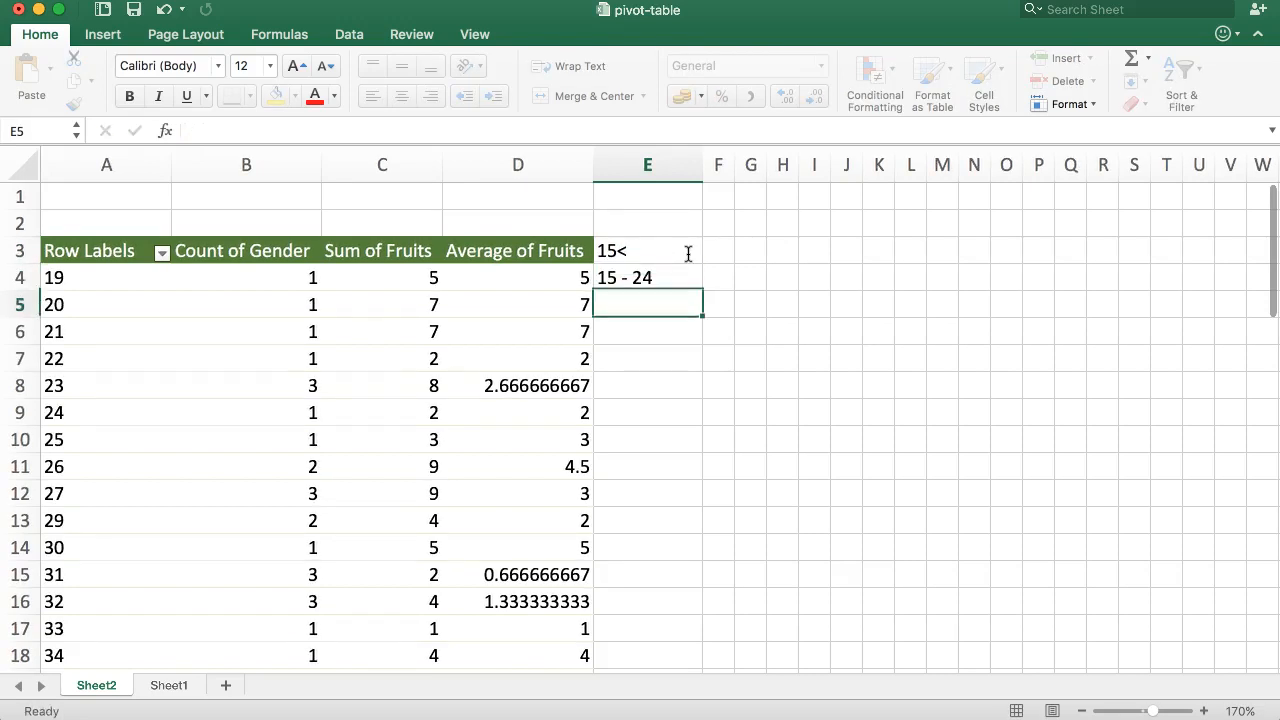
Step: Enter the age-group labels 25 - 34 in E5 and 35 - 44 in E6
text(25 -)
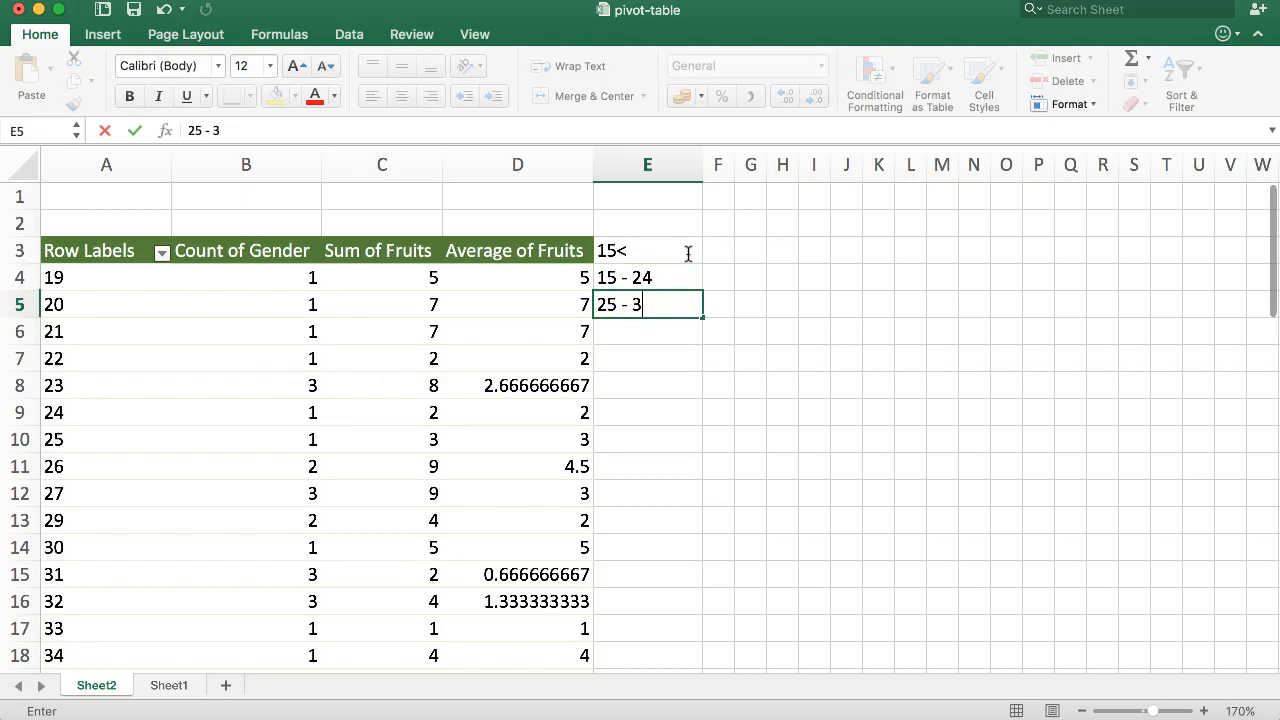
text( 34)
key(Return)
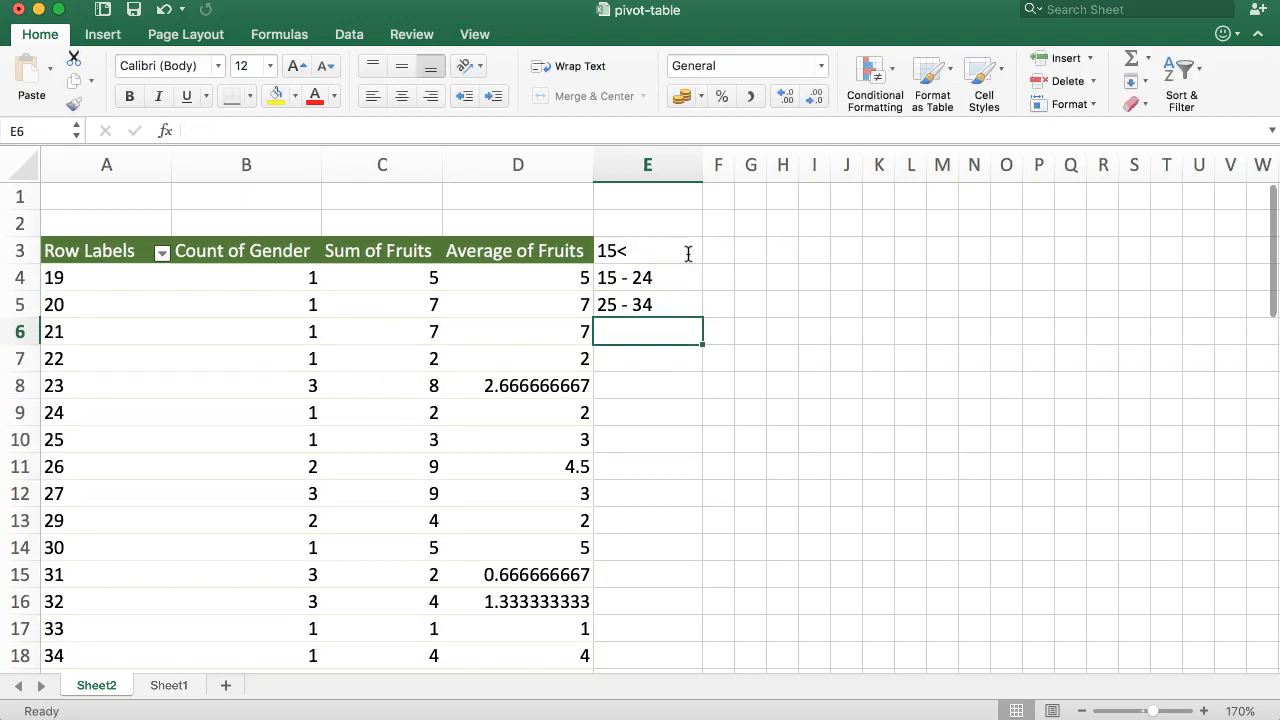
text(35 )
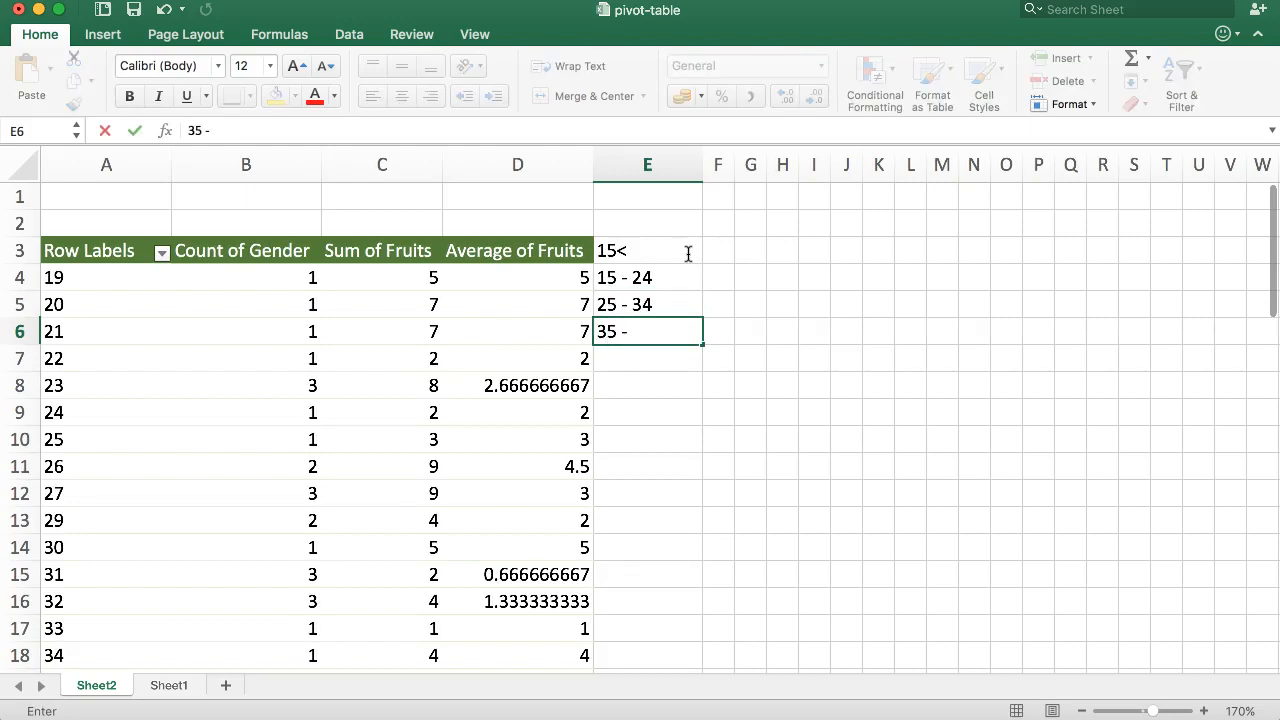
text(- 44)
key(Return)
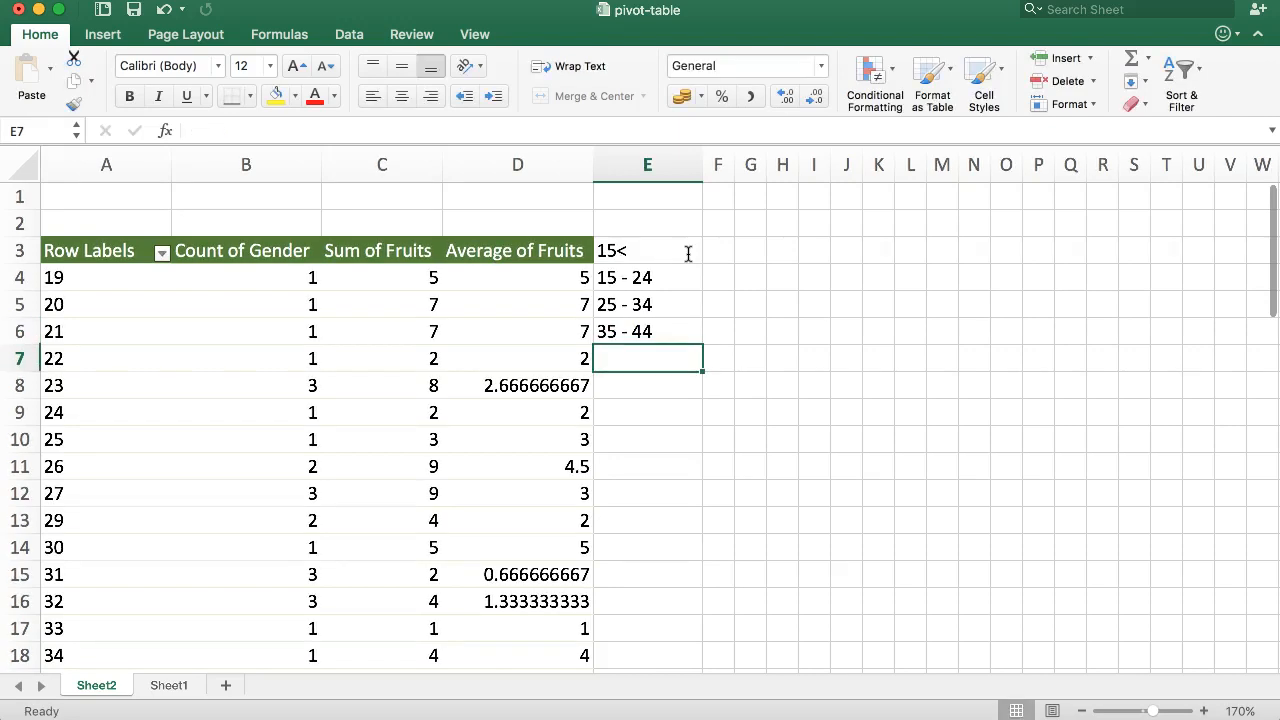
Step: Enter the remaining age-group labels 45 - 54, 55 - 64 and 65+ in E7 to E9
text(45-)
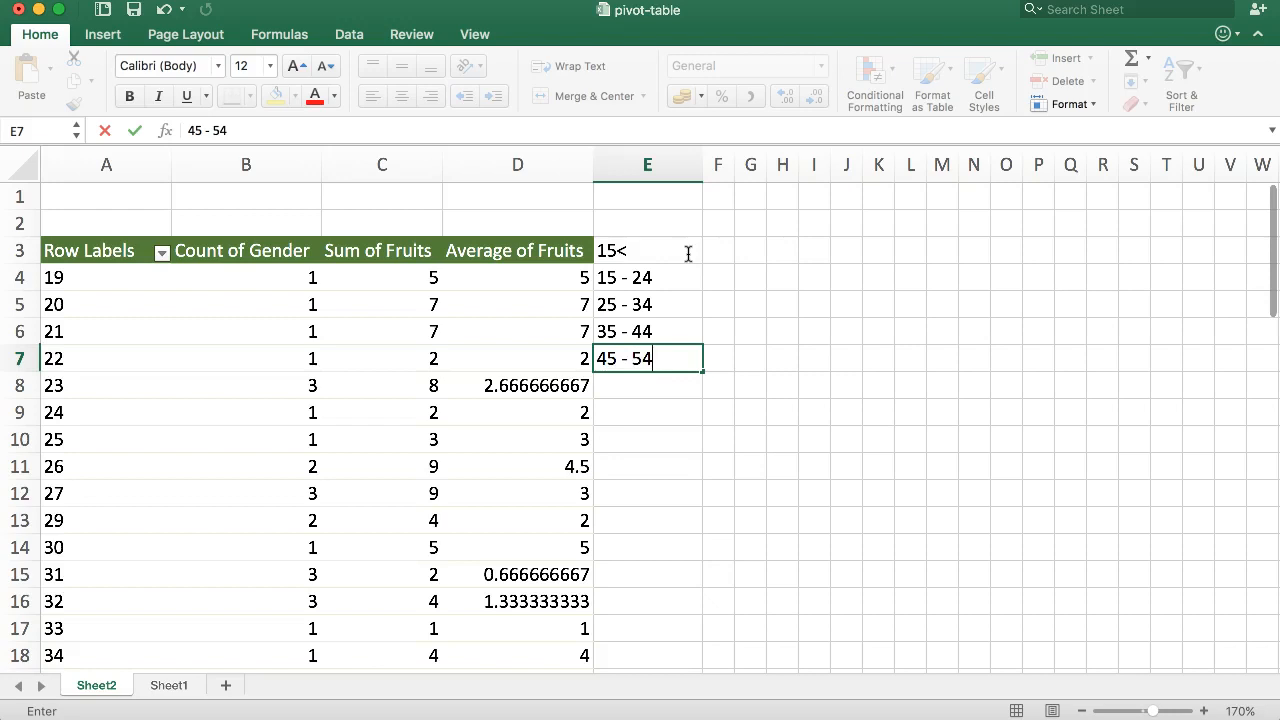
text(54)
key(Return)
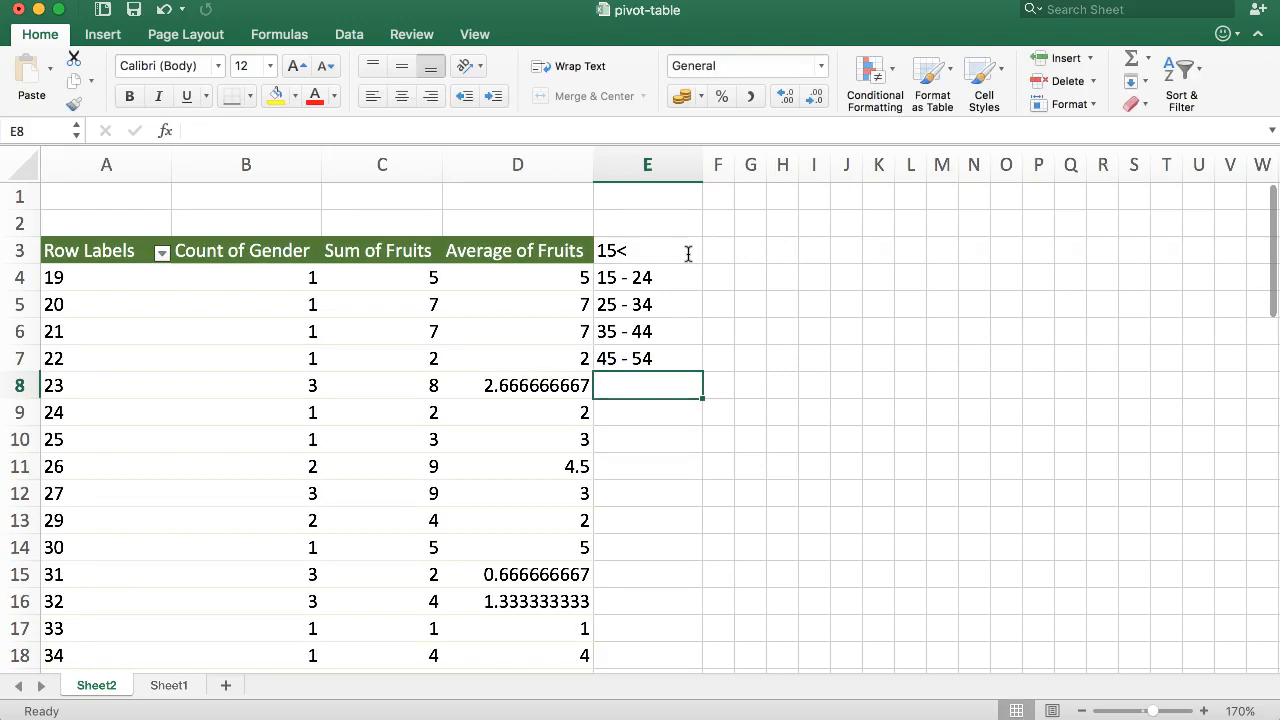
text(3)
key(BackSpace)
key(BackSpace)
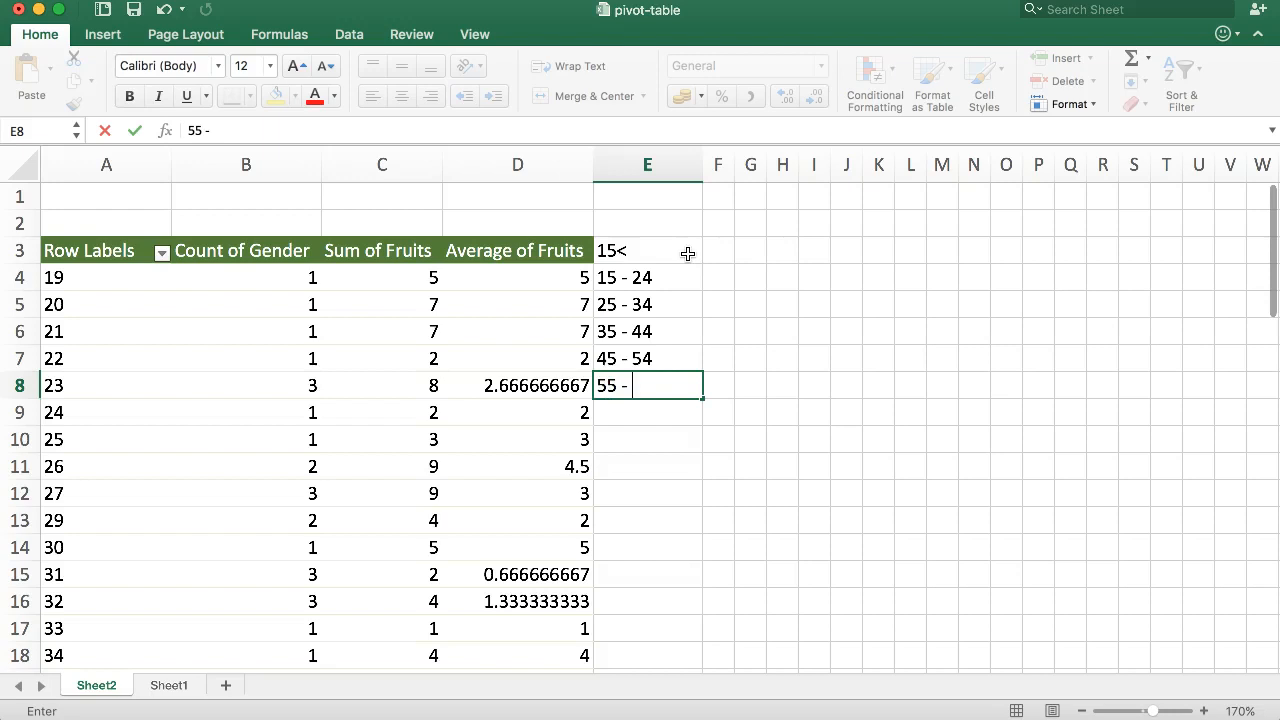
text(55 - 64)
key(Return)
text(65)
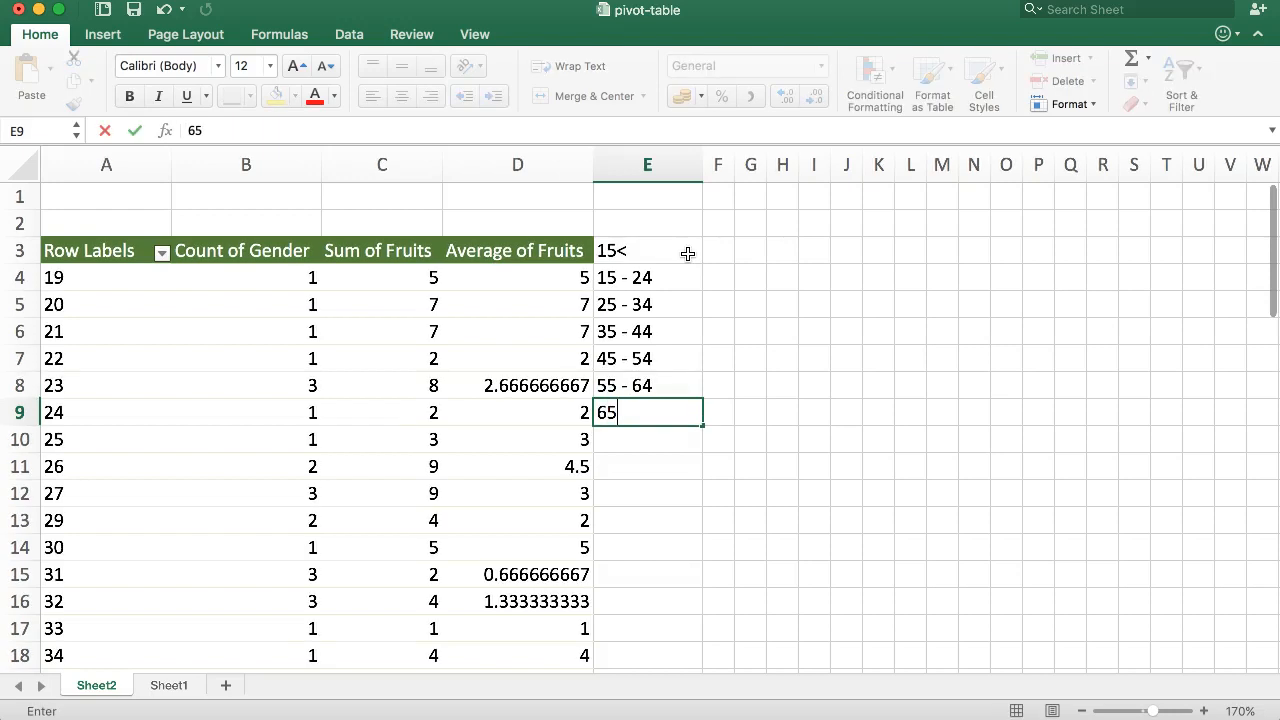
text(+)
key(Return)
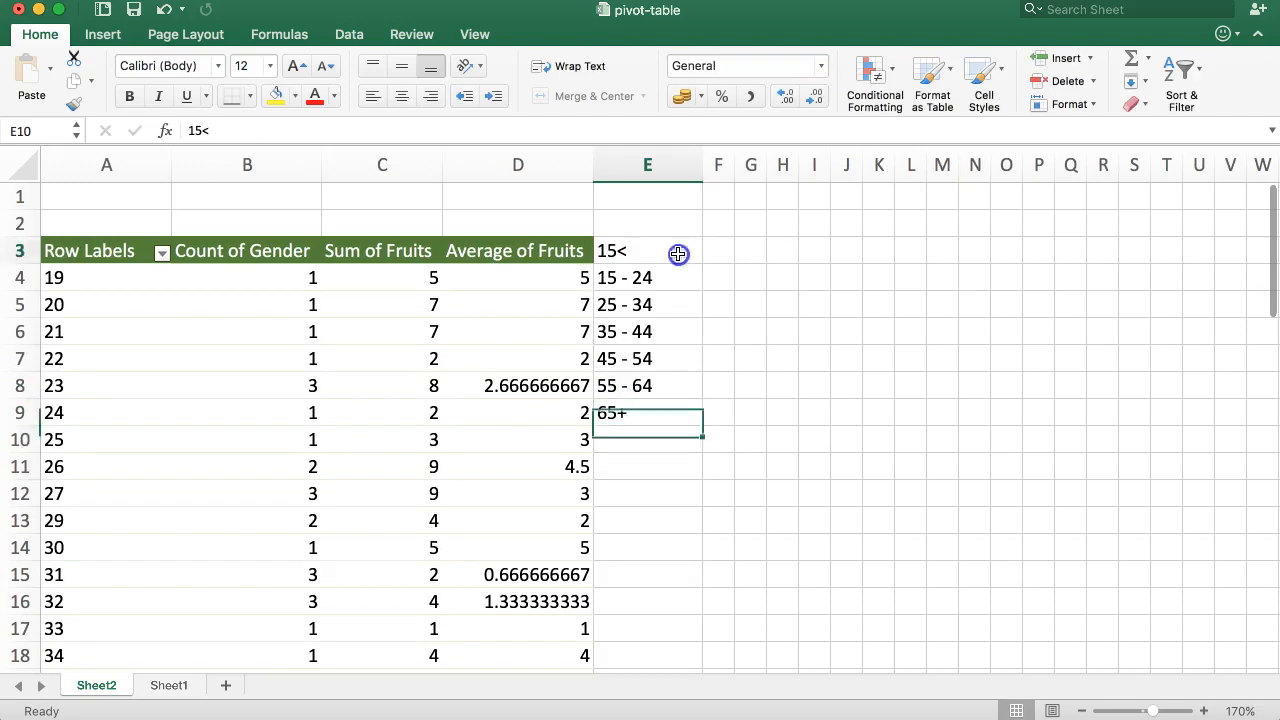
drag(681, 251, 641, 411)
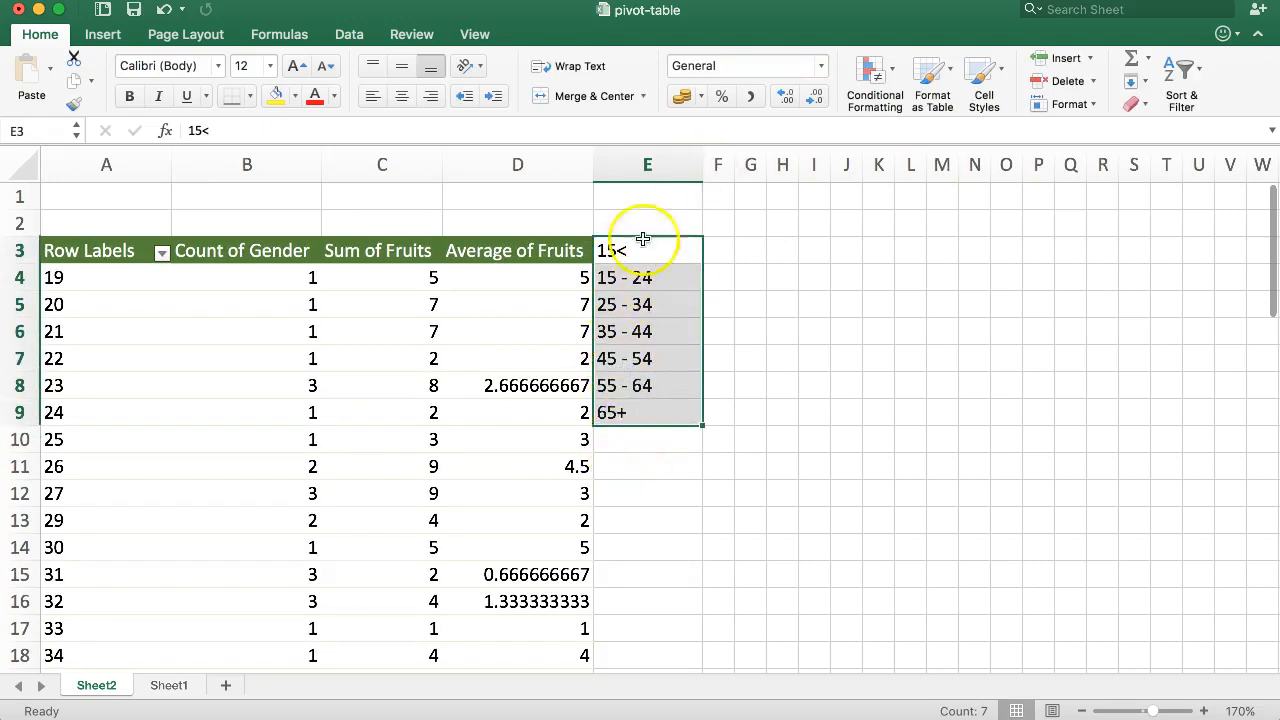
click(677, 271)
drag(640, 251, 634, 409)
key(Delete)
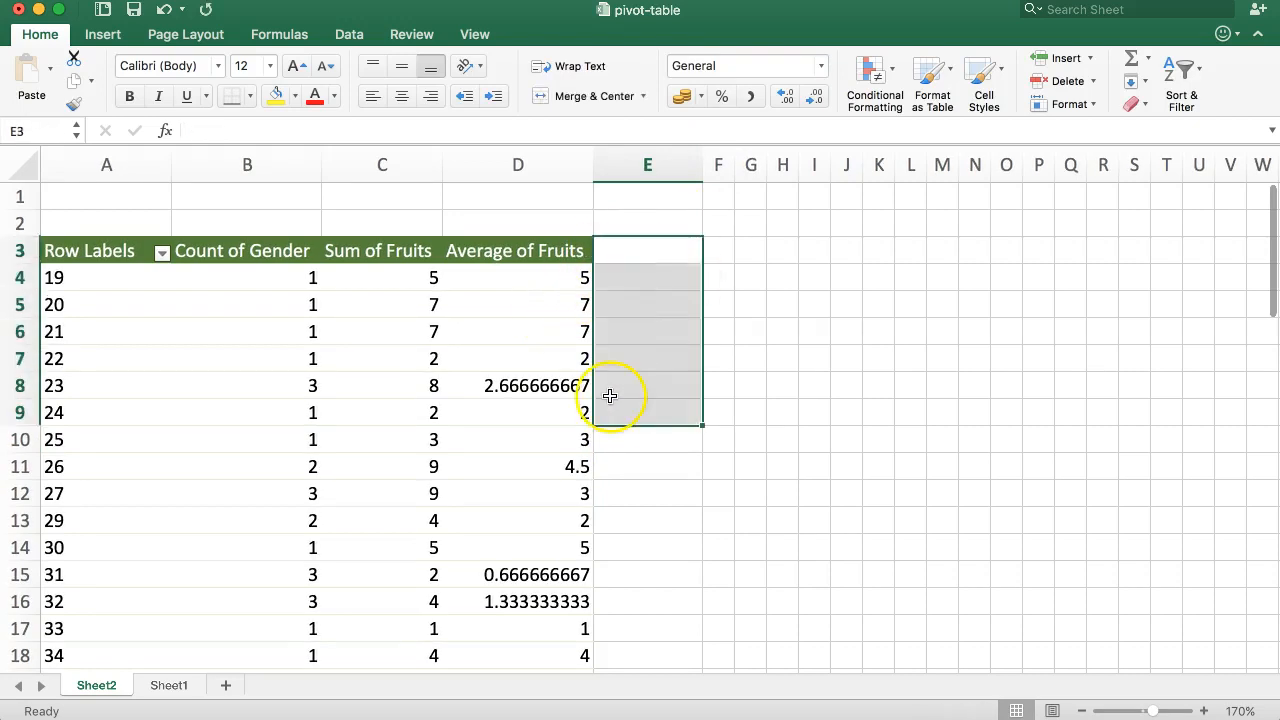
click(126, 254)
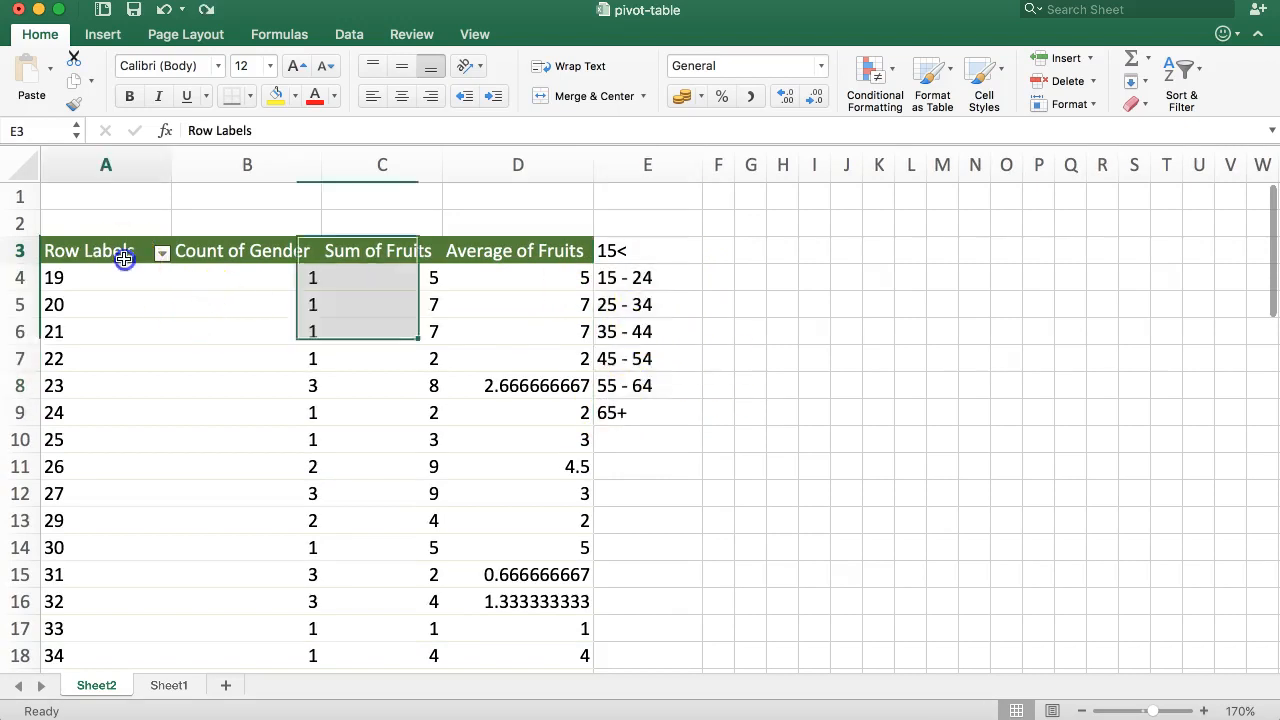
Step: Group the pivot table's Age rows starting at 15, ending at 70, in intervals of 10
click(90, 282)
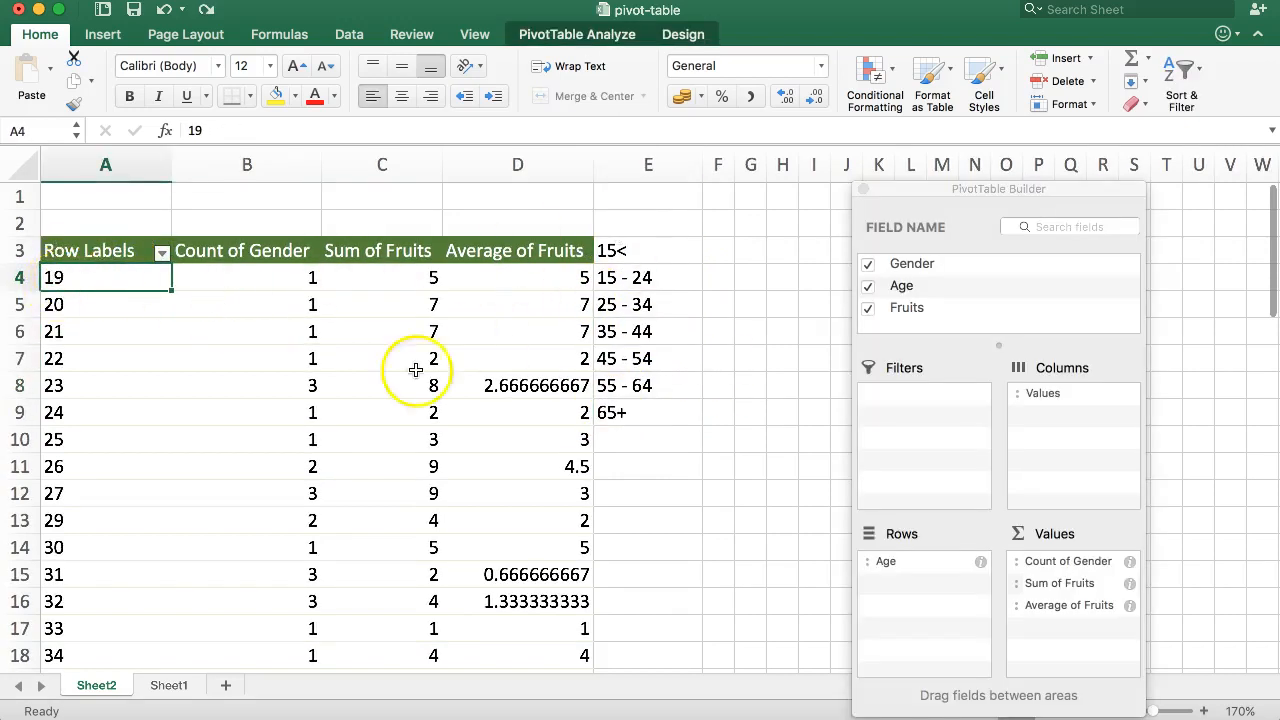
scroll(114, 398, down, 7)
scroll(114, 397, up, 7)
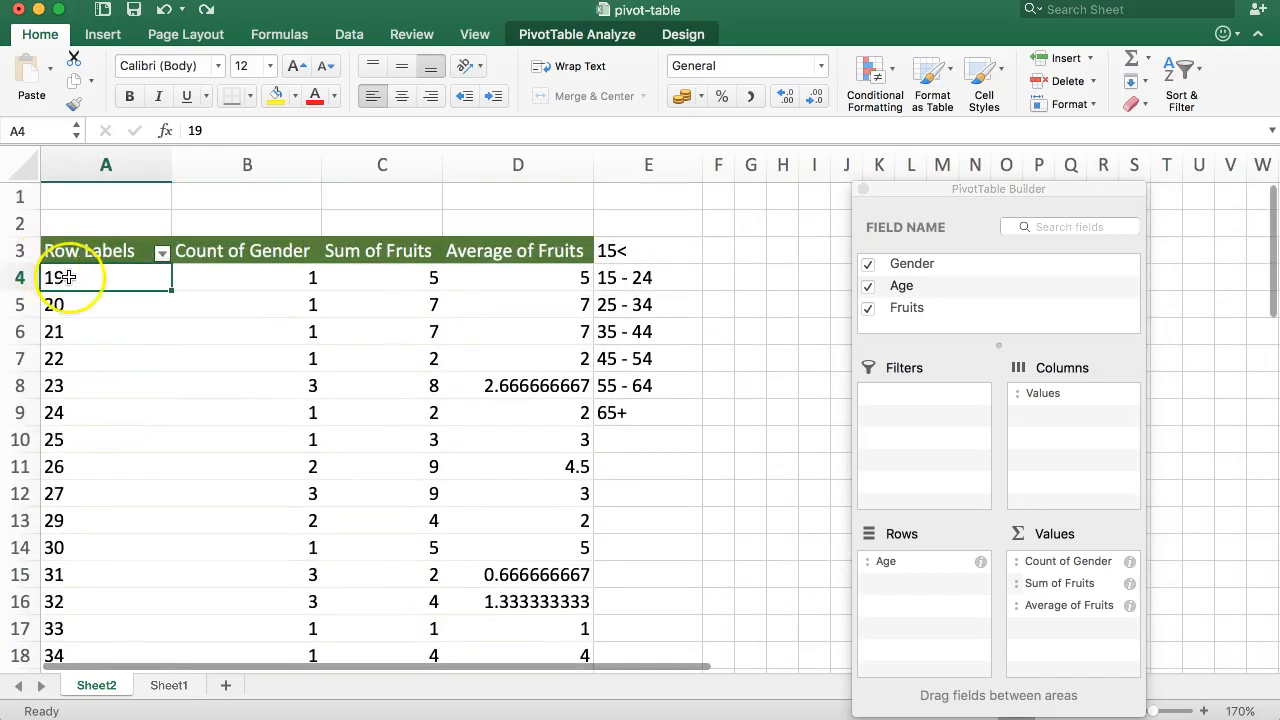
right_click(68, 282)
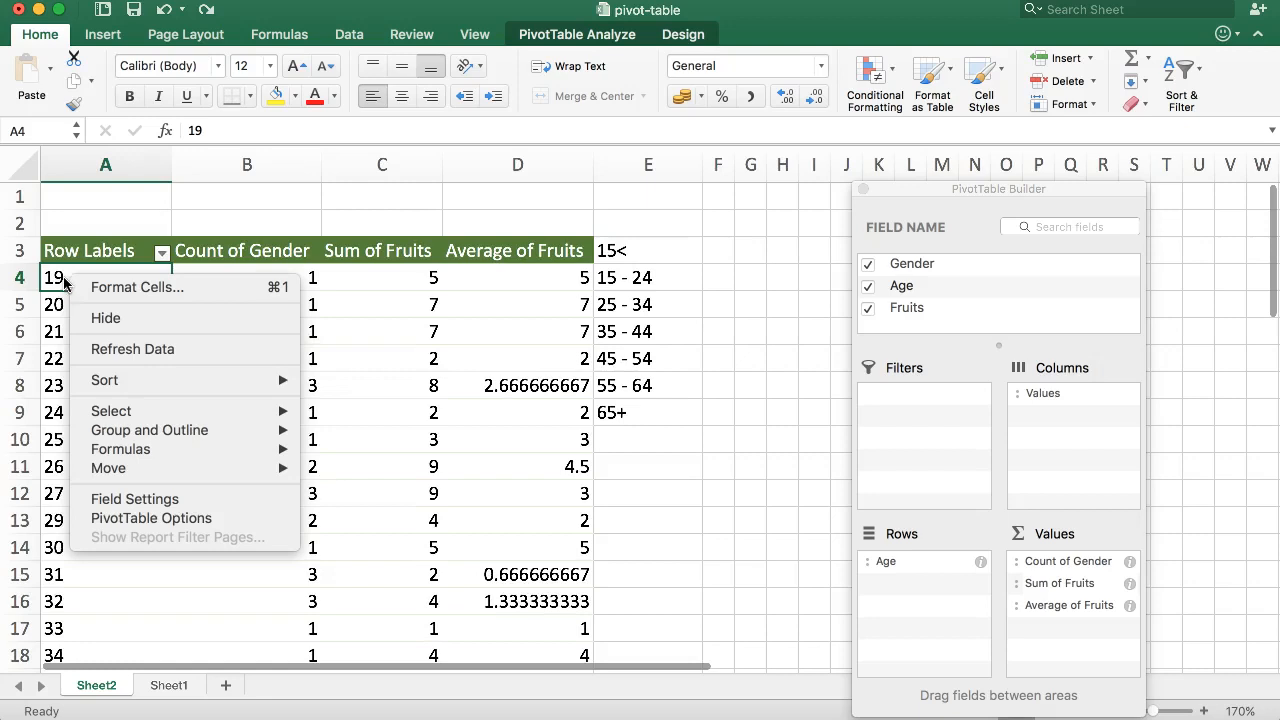
mouse_move(189, 430)
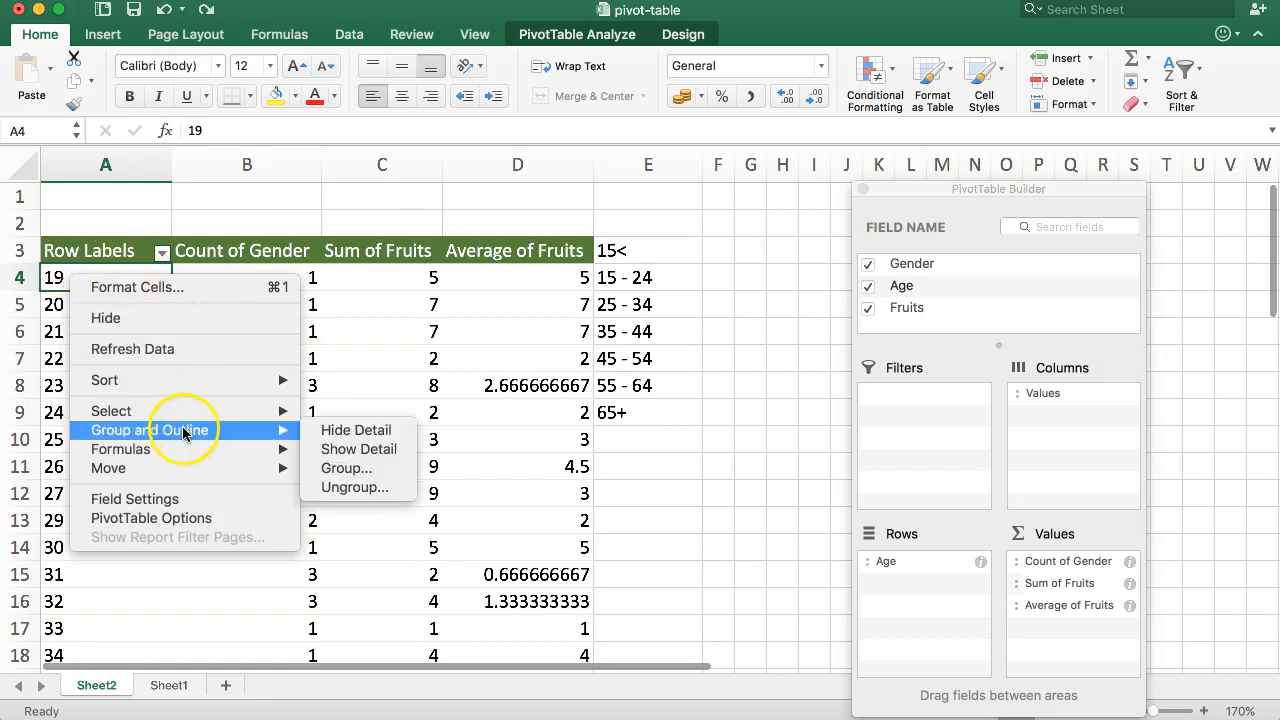
click(353, 470)
drag(370, 400, 848, 310)
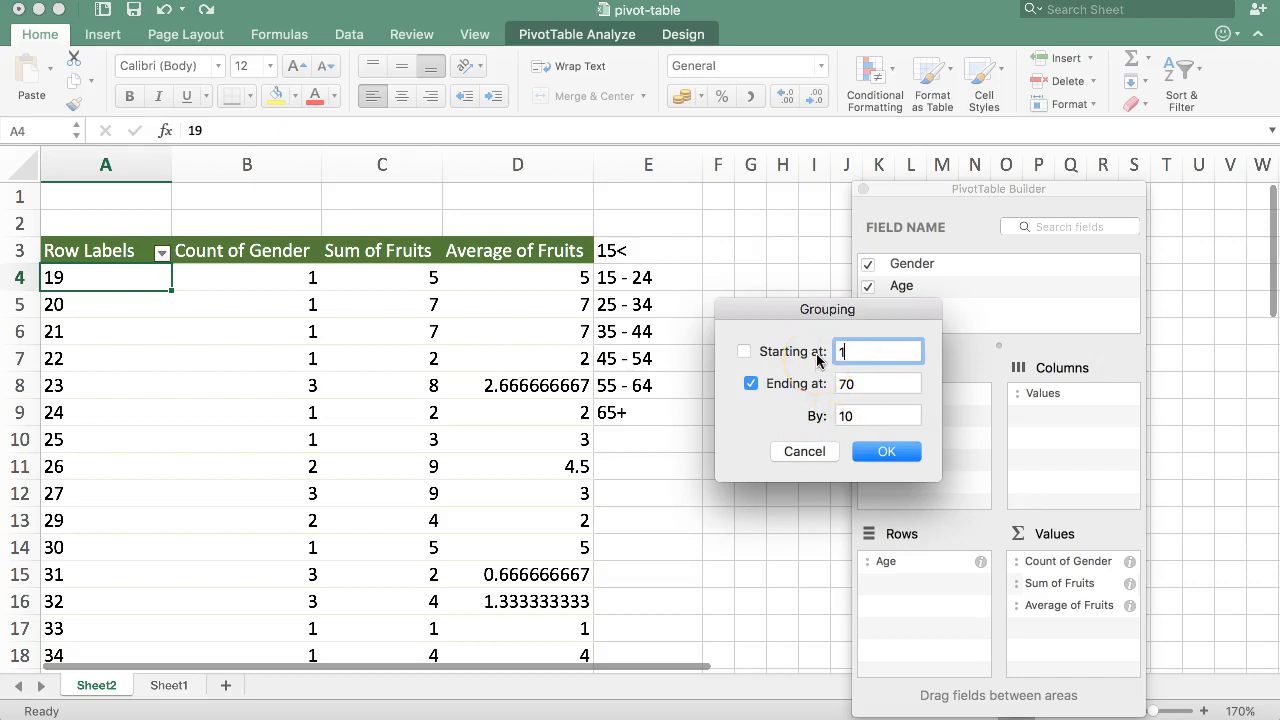
drag(862, 421, 799, 415)
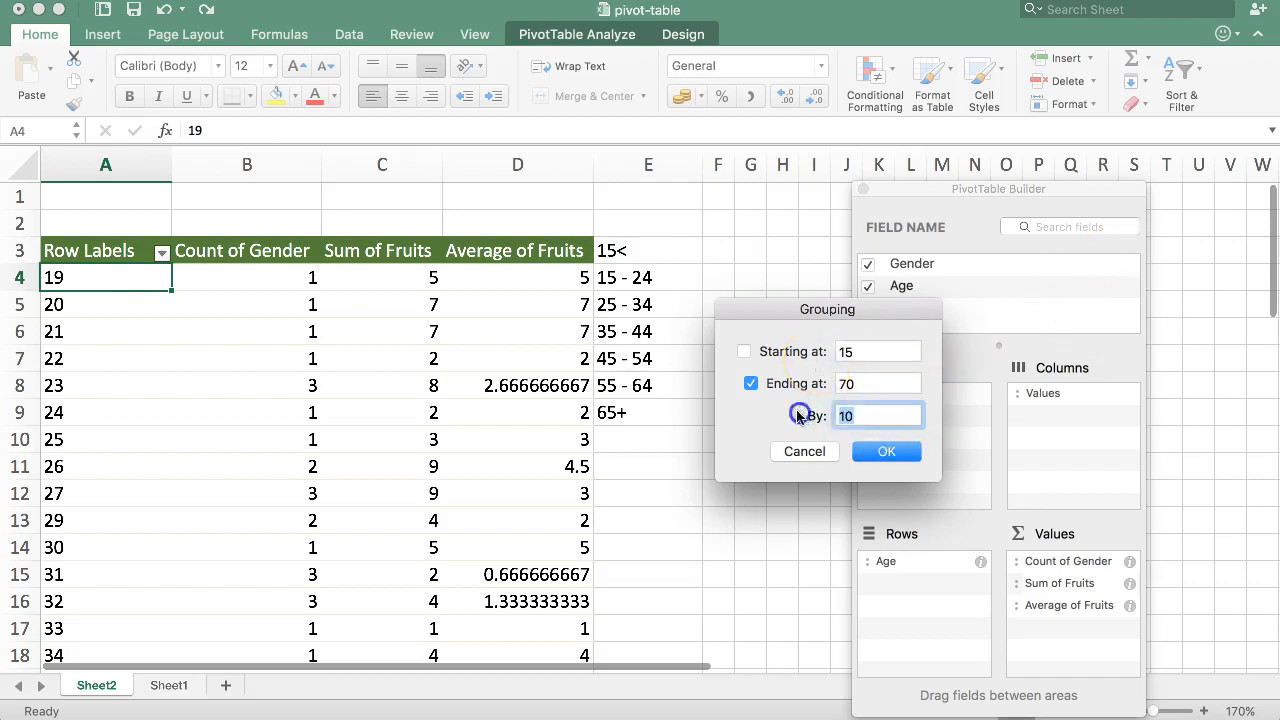
drag(818, 314, 884, 292)
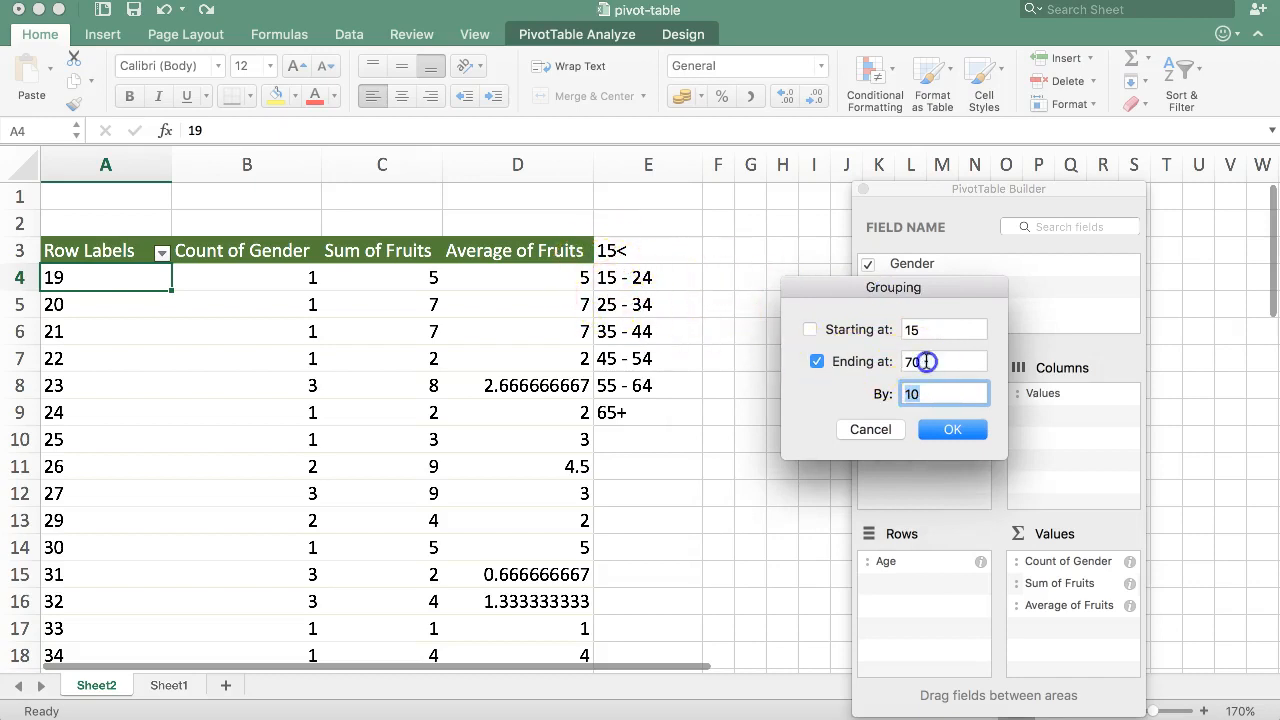
drag(926, 362, 855, 368)
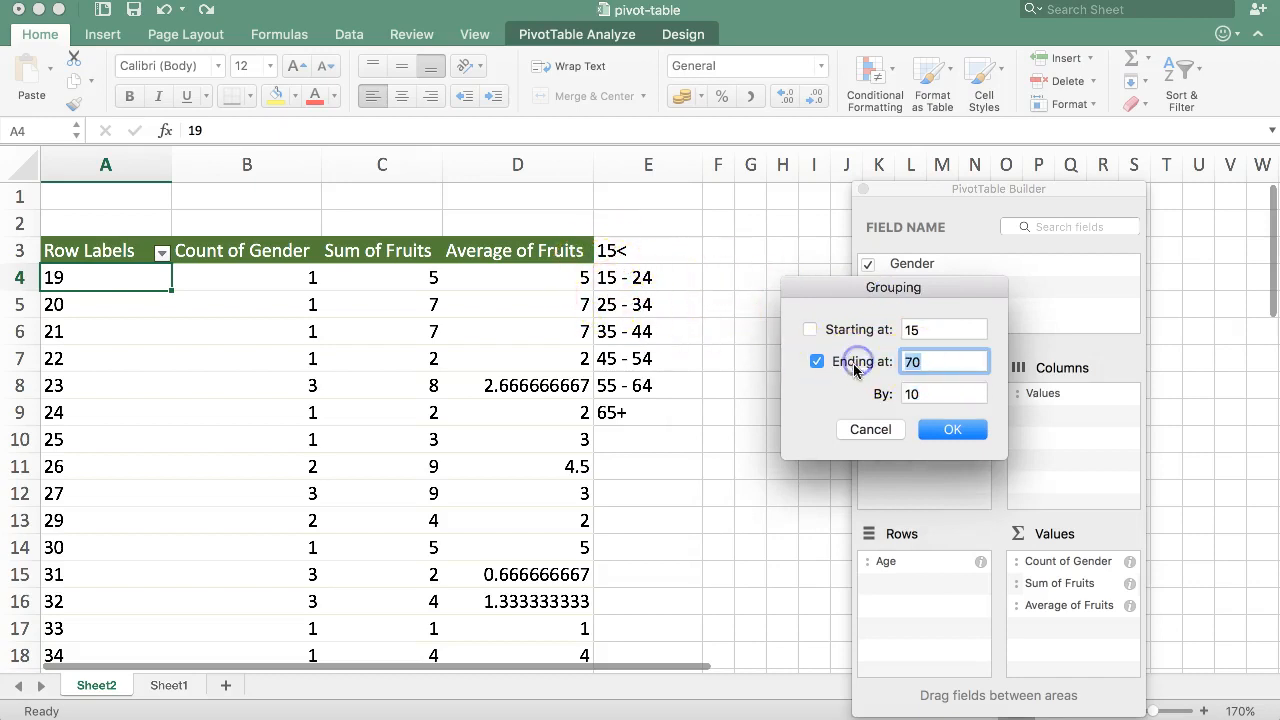
click(948, 430)
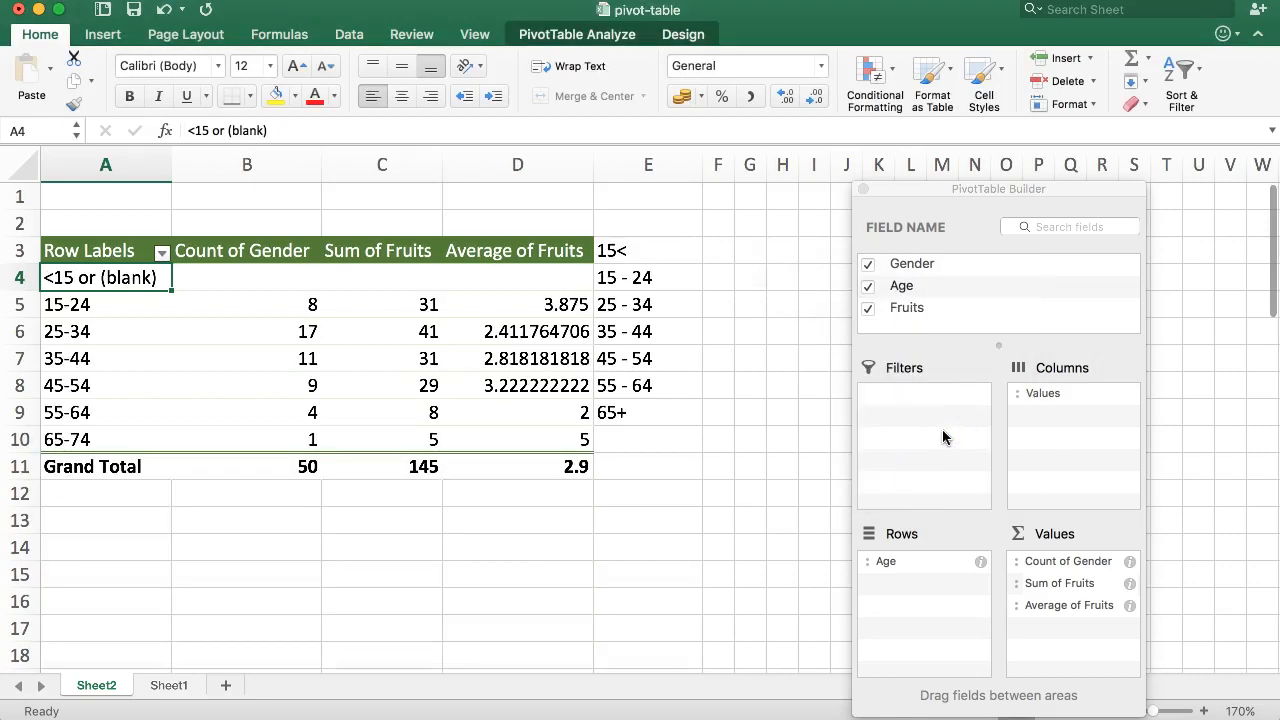
Step: Examine the grouped age rows and their values in the pivot table
click(82, 269)
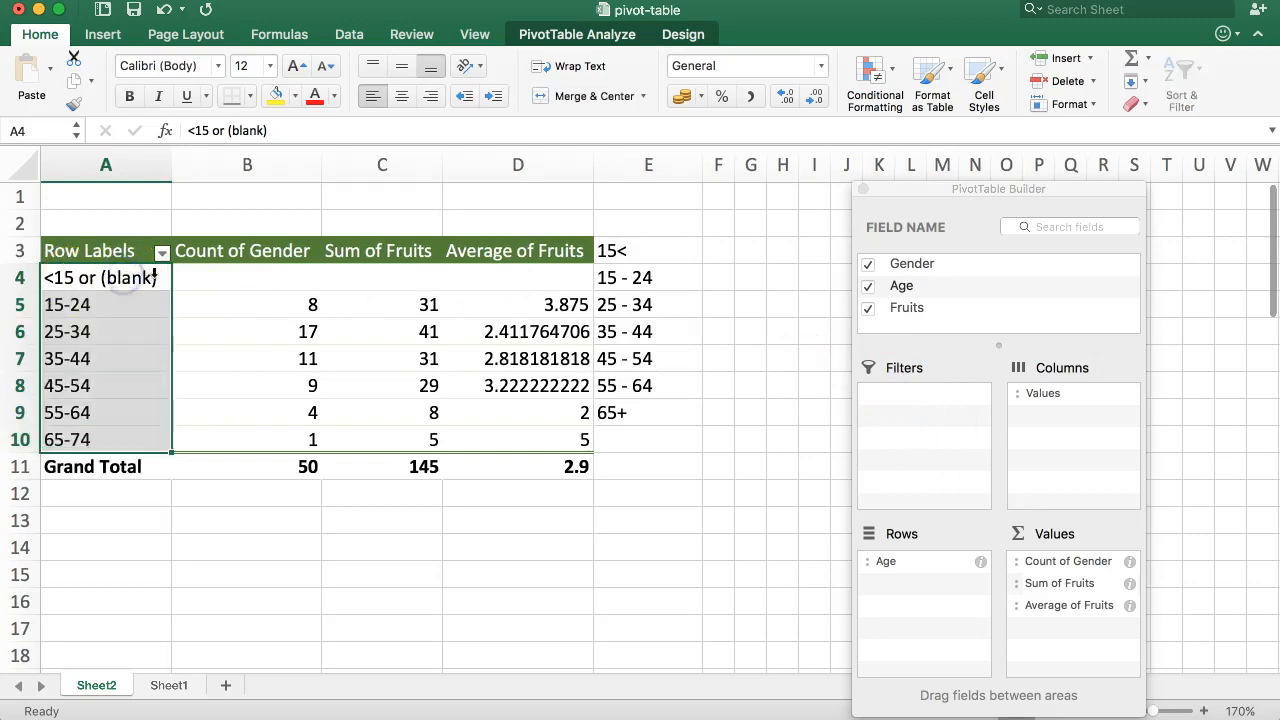
click(108, 258)
click(75, 280)
drag(585, 275, 137, 279)
click(112, 279)
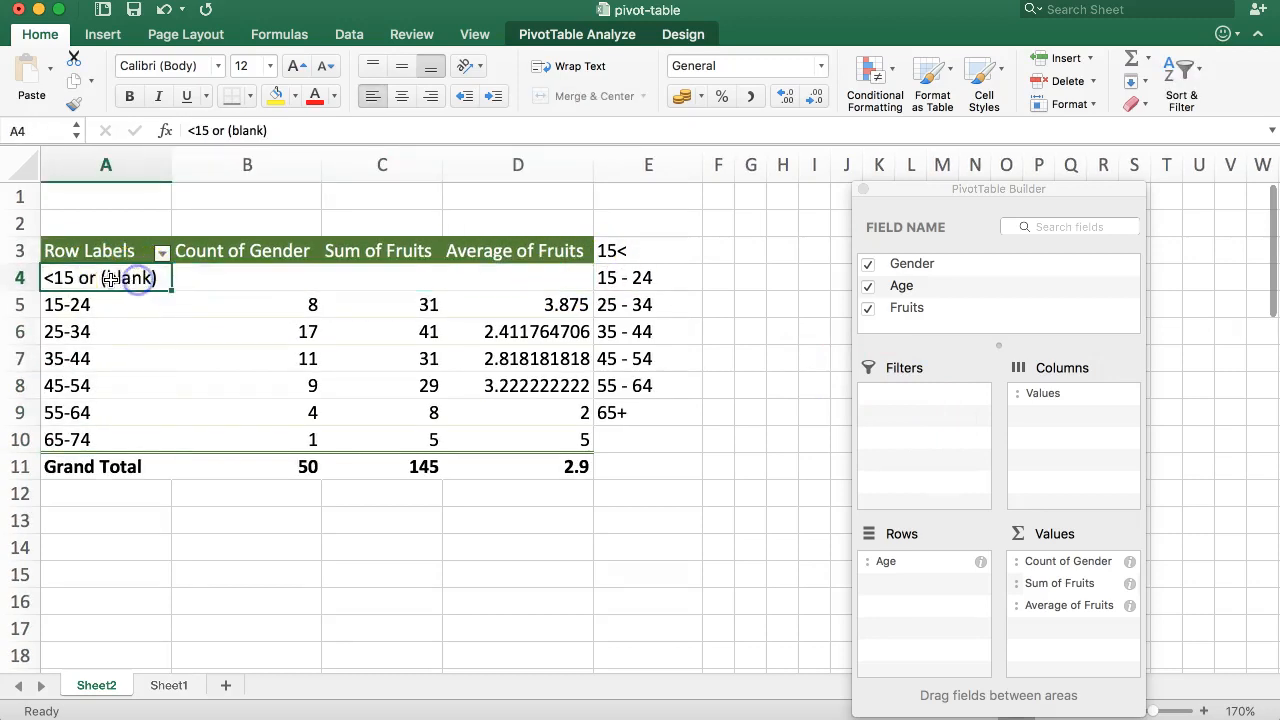
drag(505, 277, 102, 270)
drag(503, 270, 233, 266)
drag(148, 304, 570, 431)
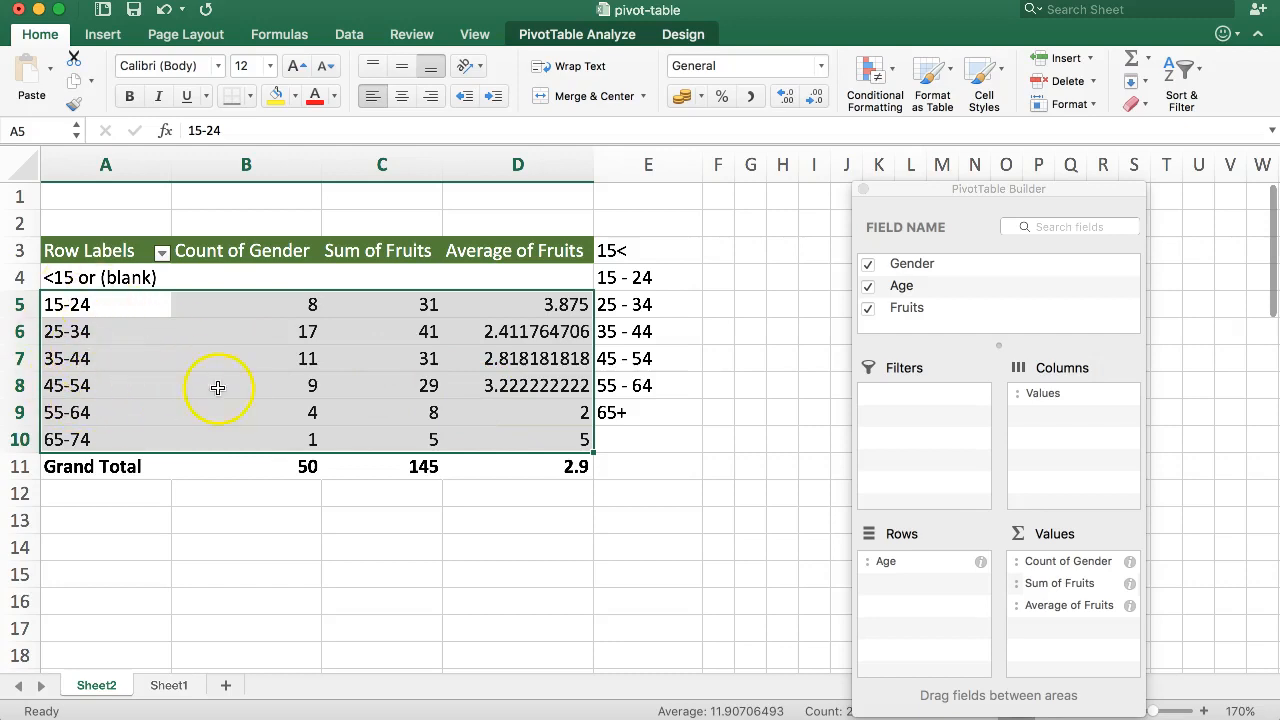
Step: Clear the typed age-group labels from column E beside the pivot table
drag(651, 252, 649, 438)
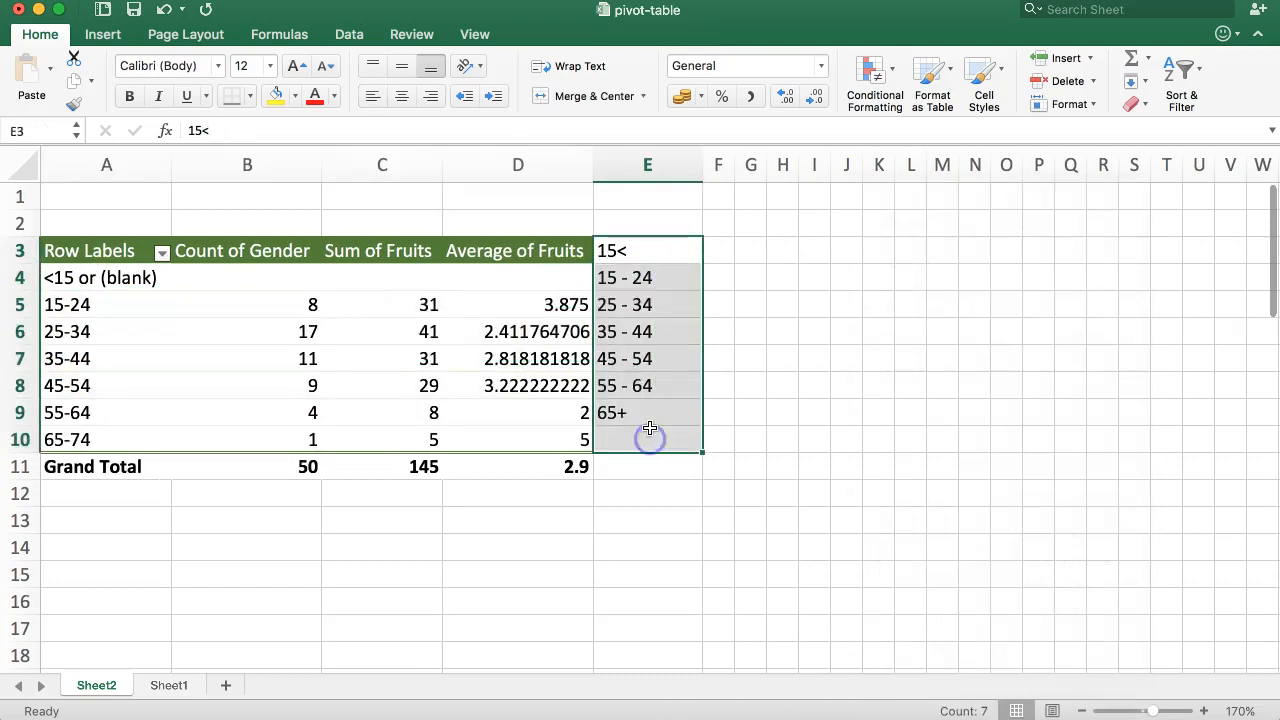
key(Delete)
click(609, 402)
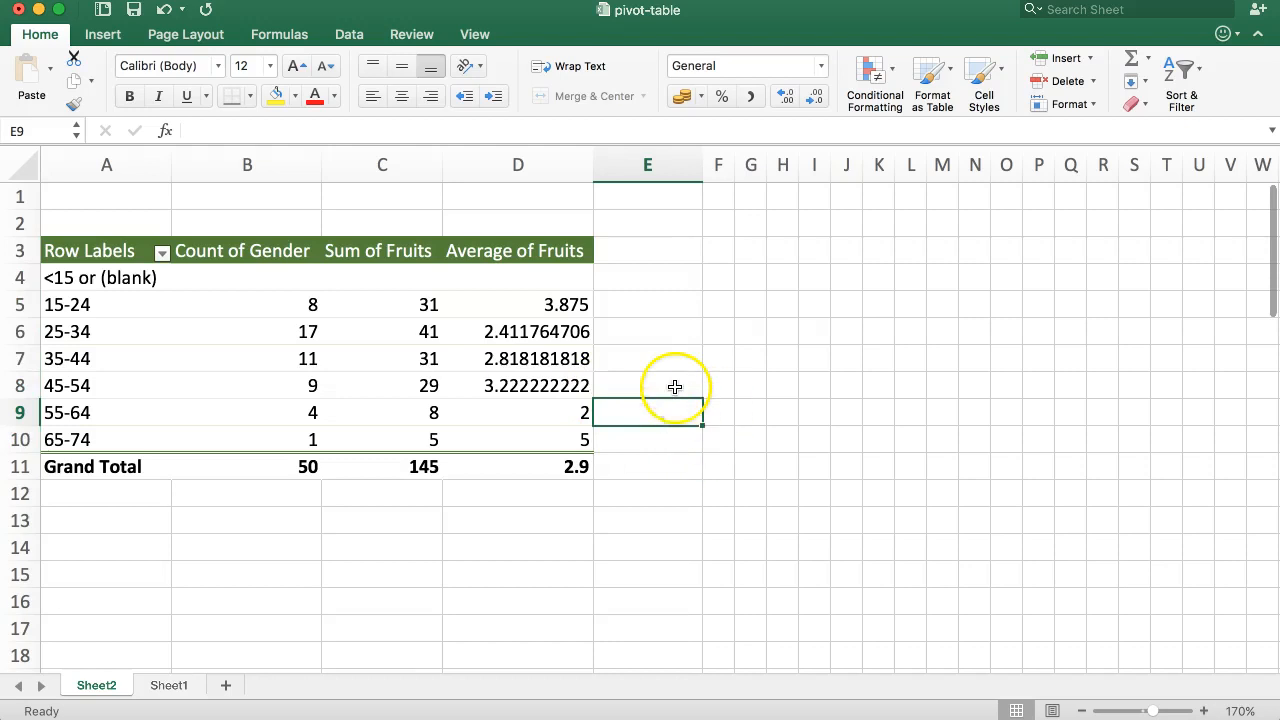
Step: Compare the grouped pivot table counts with the source data on Sheet1
click(545, 385)
click(398, 322)
click(306, 304)
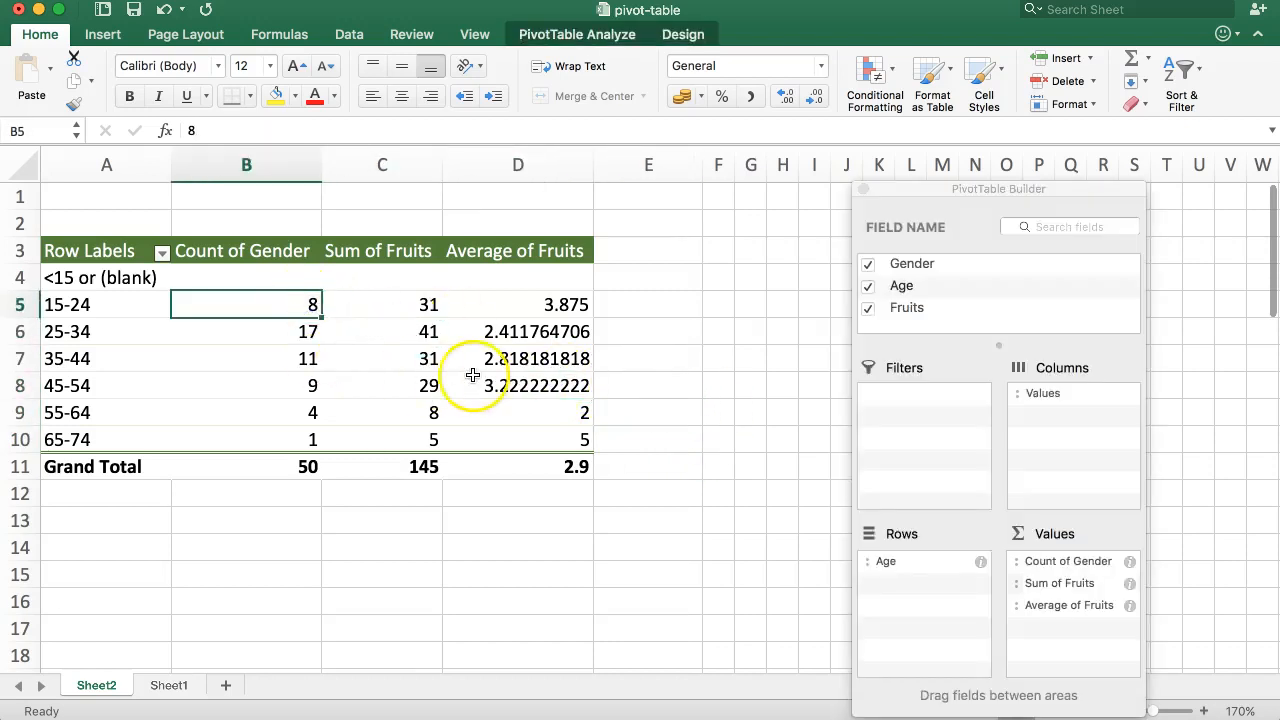
click(170, 685)
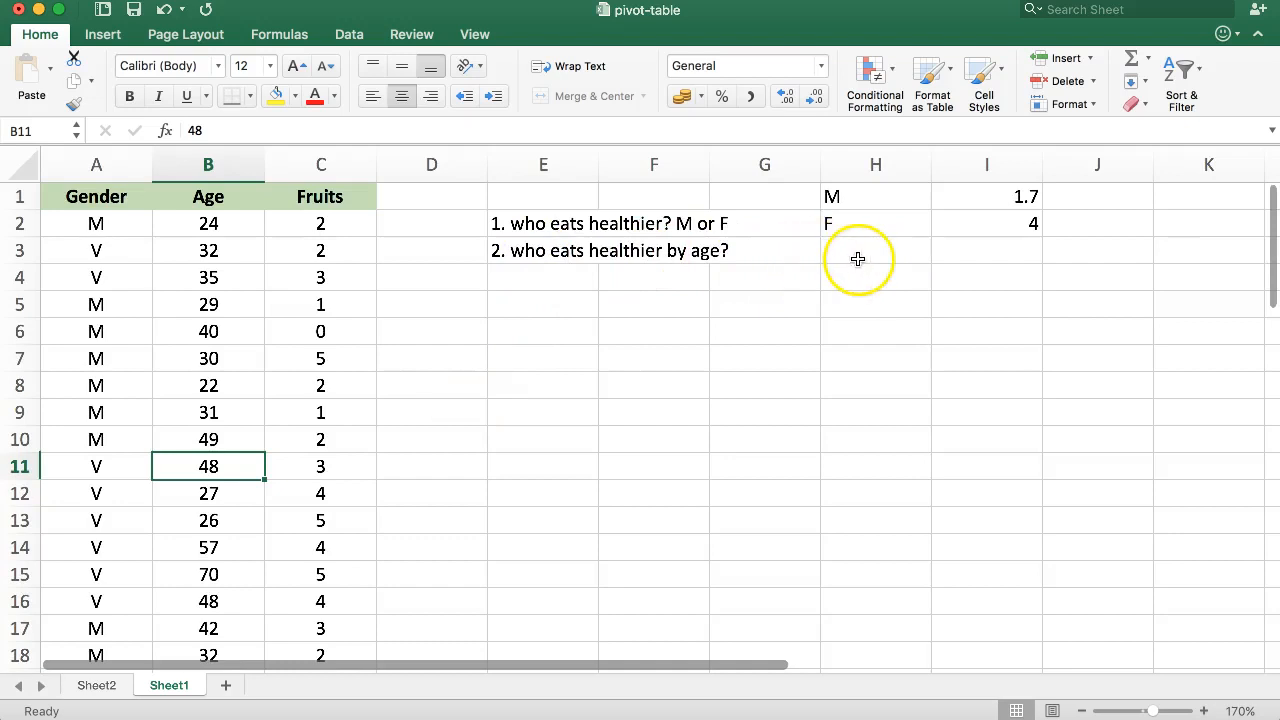
click(96, 685)
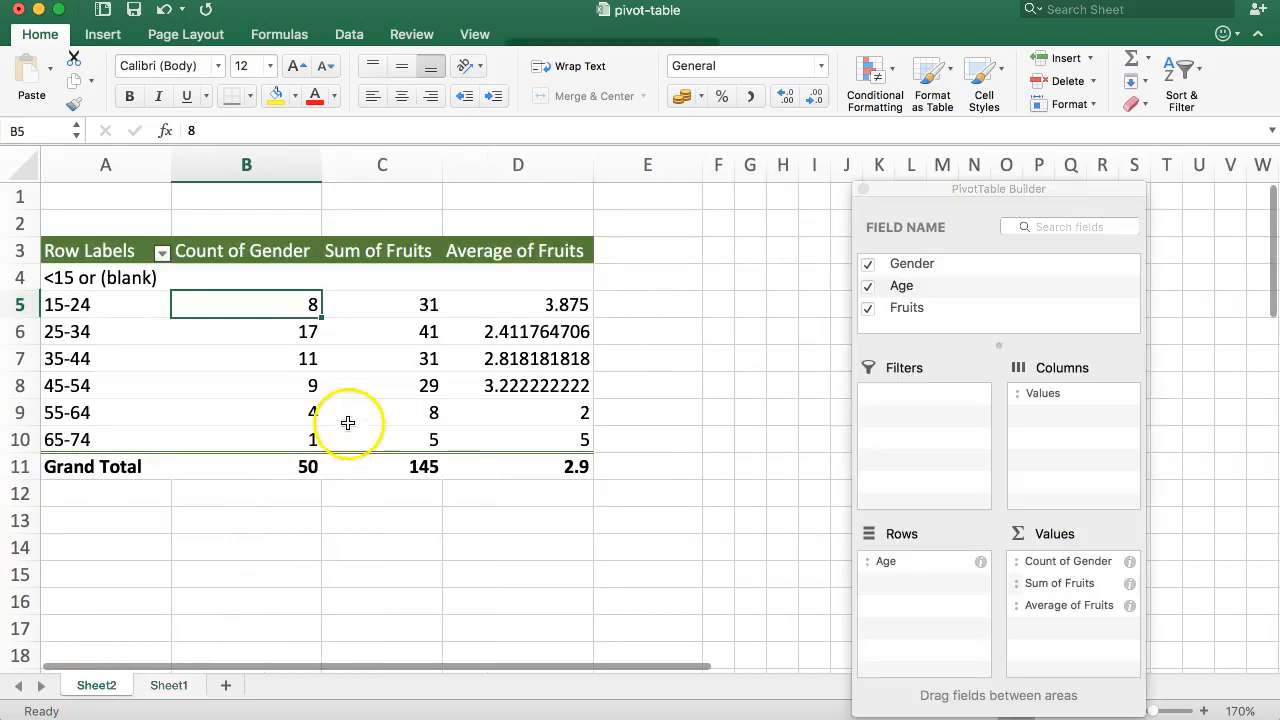
click(297, 331)
click(257, 303)
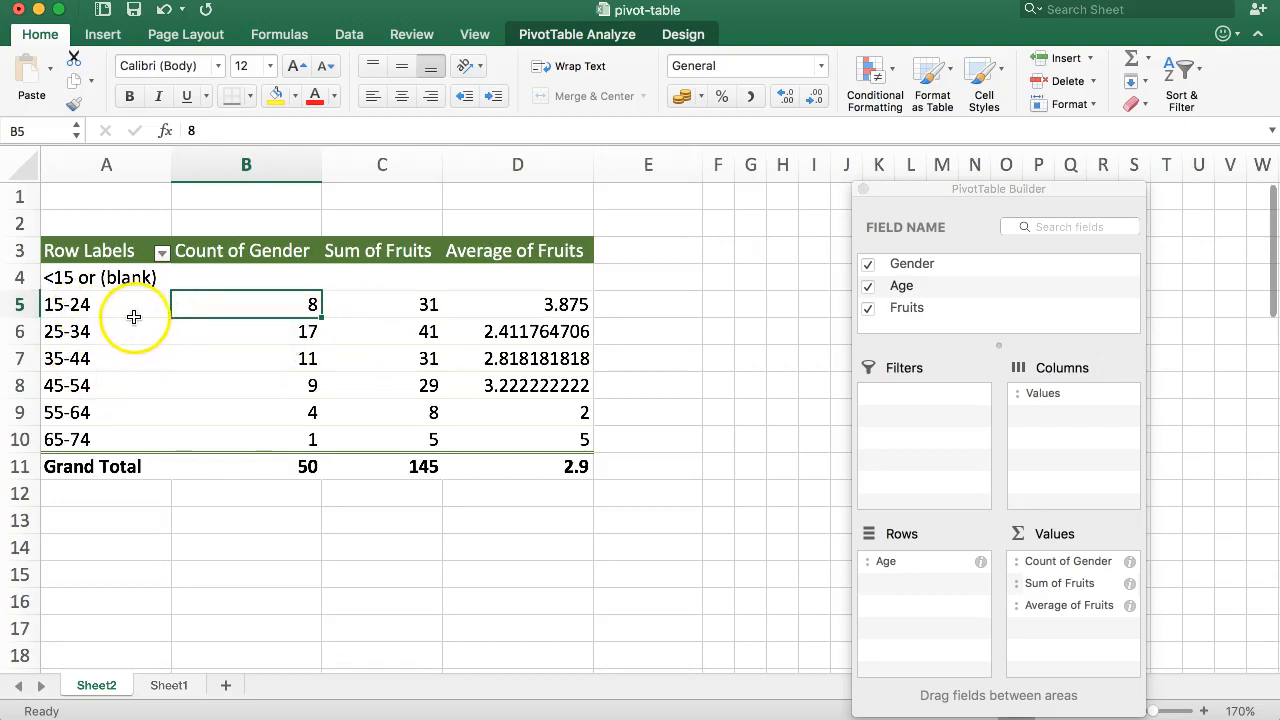
click(418, 309)
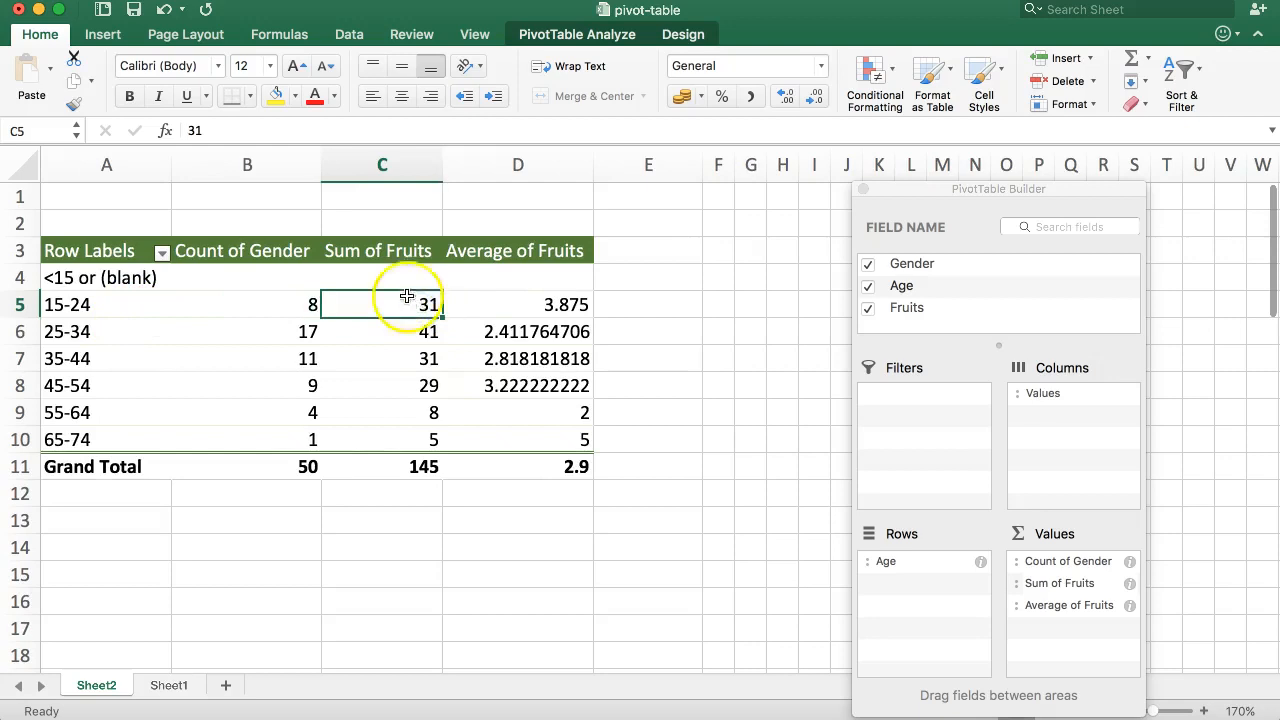
click(247, 305)
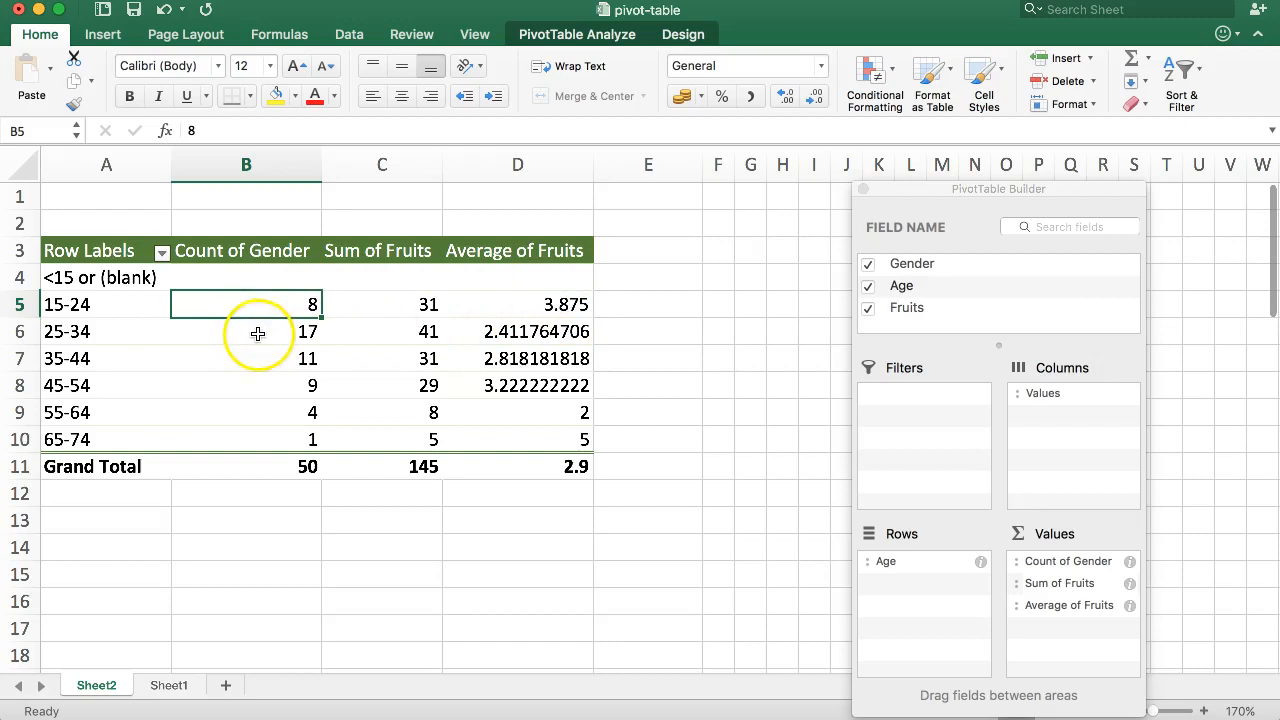
Step: Replace Count of Gender with a count of Age in the pivot table values
drag(1067, 564, 1050, 259)
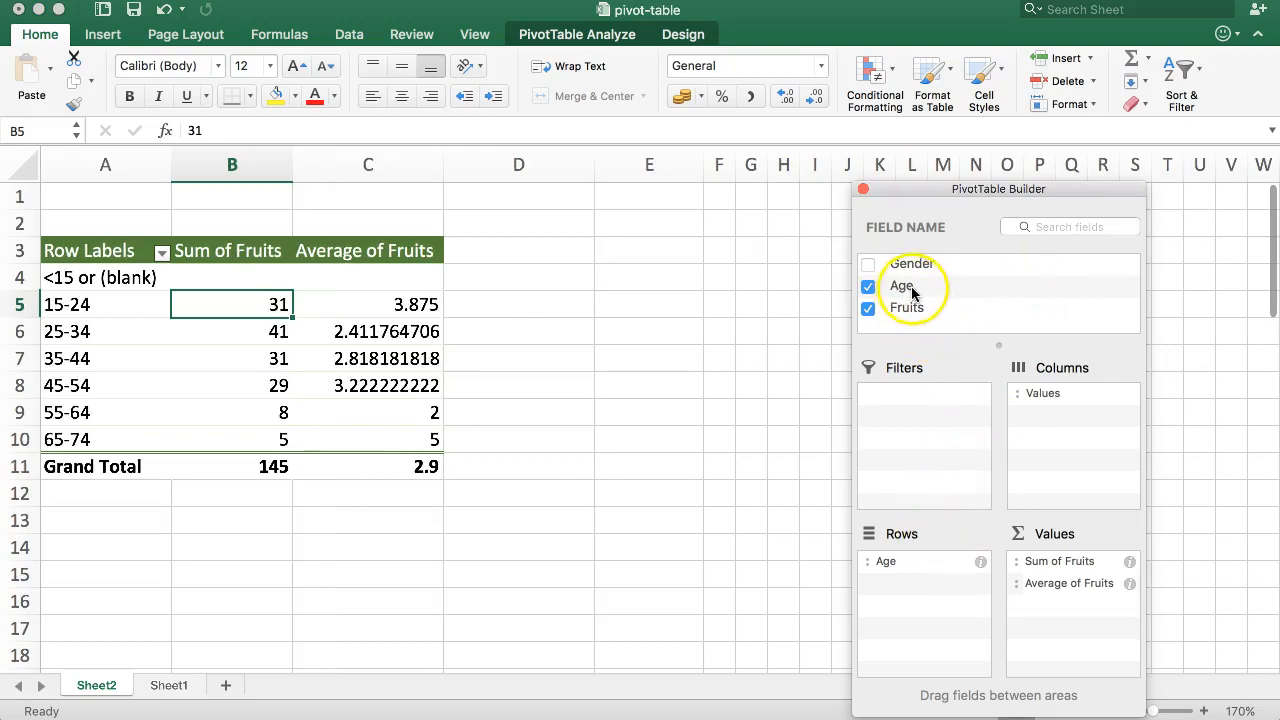
drag(909, 293, 1074, 561)
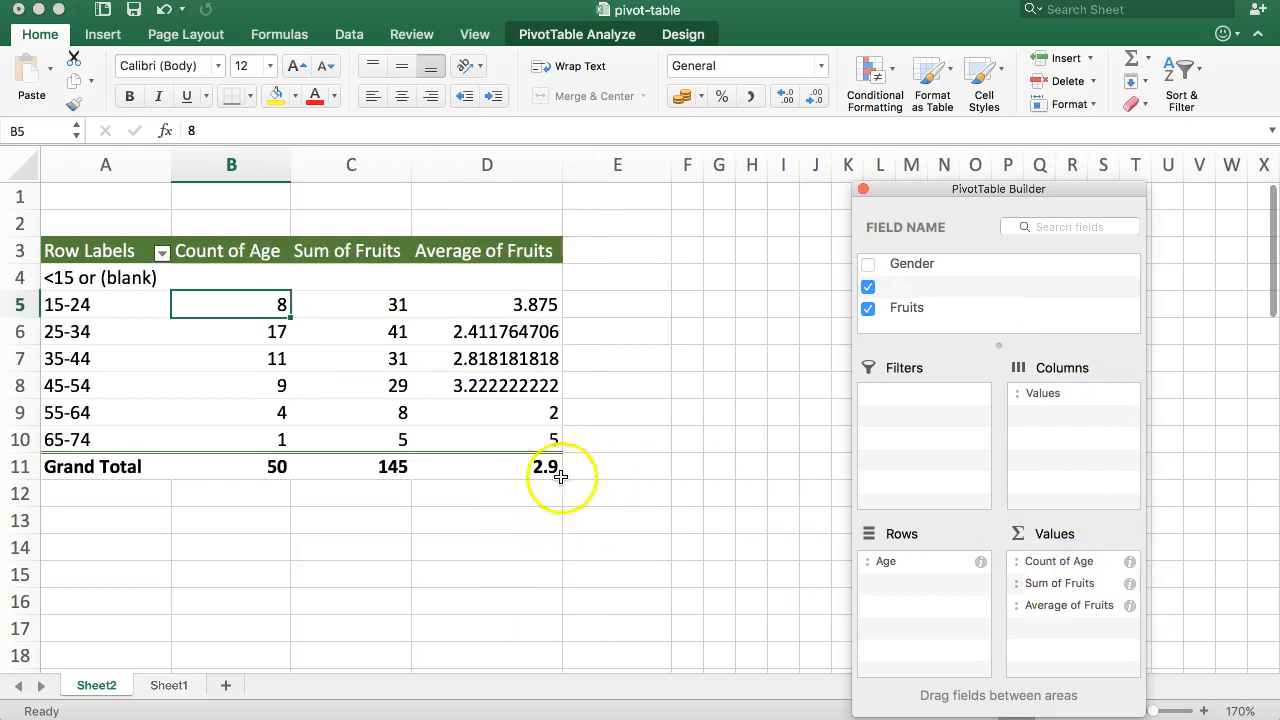
click(244, 300)
click(240, 323)
click(250, 356)
click(233, 313)
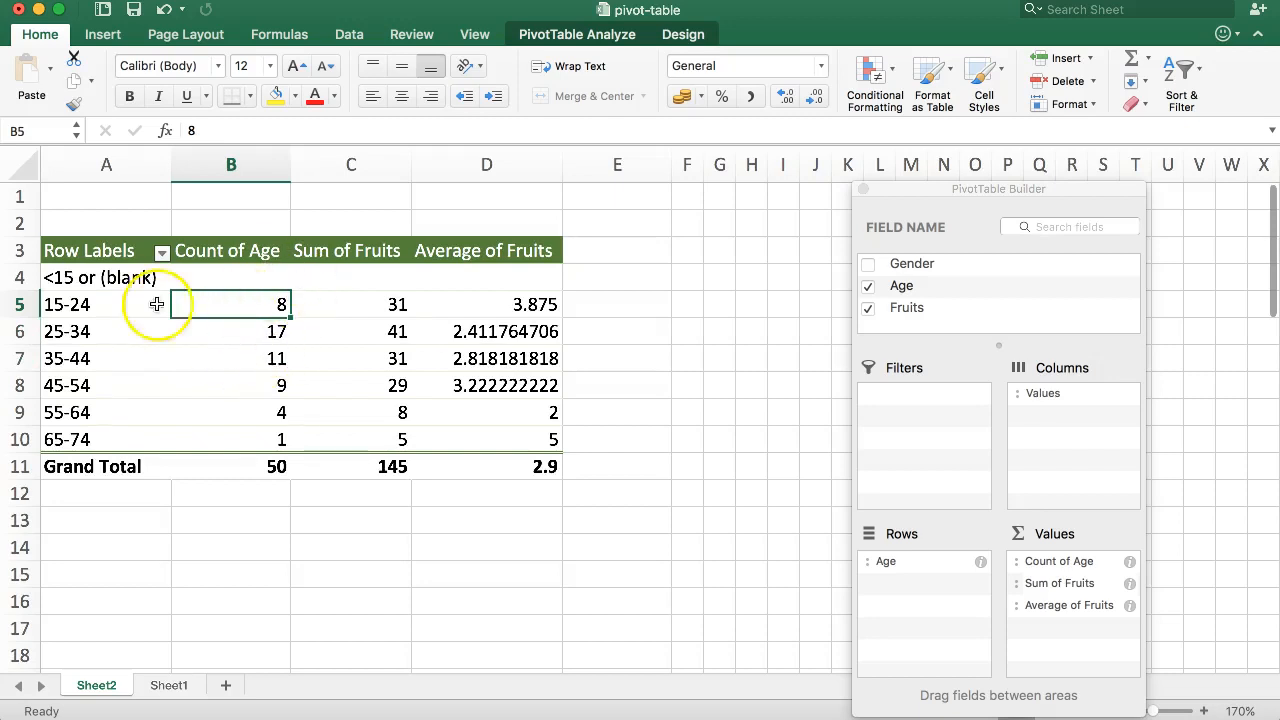
Step: Examine the count of age and sum of fruits for each age group in the pivot table
click(75, 305)
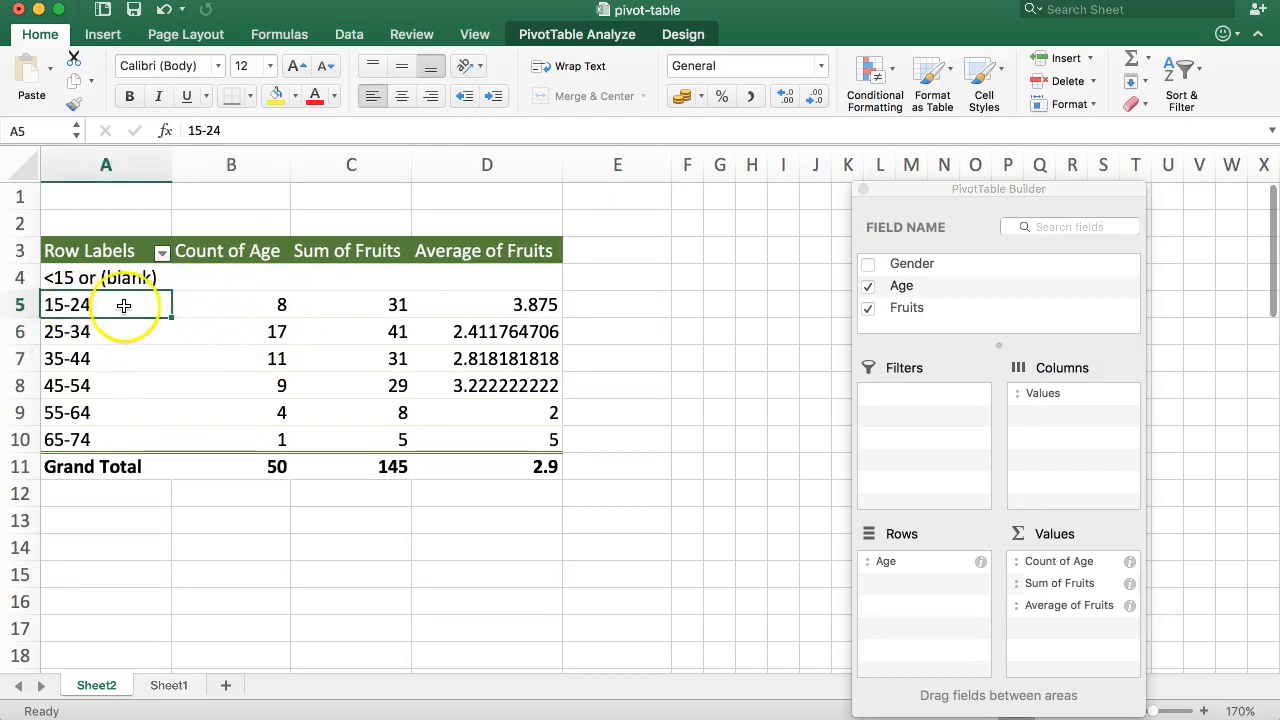
click(252, 310)
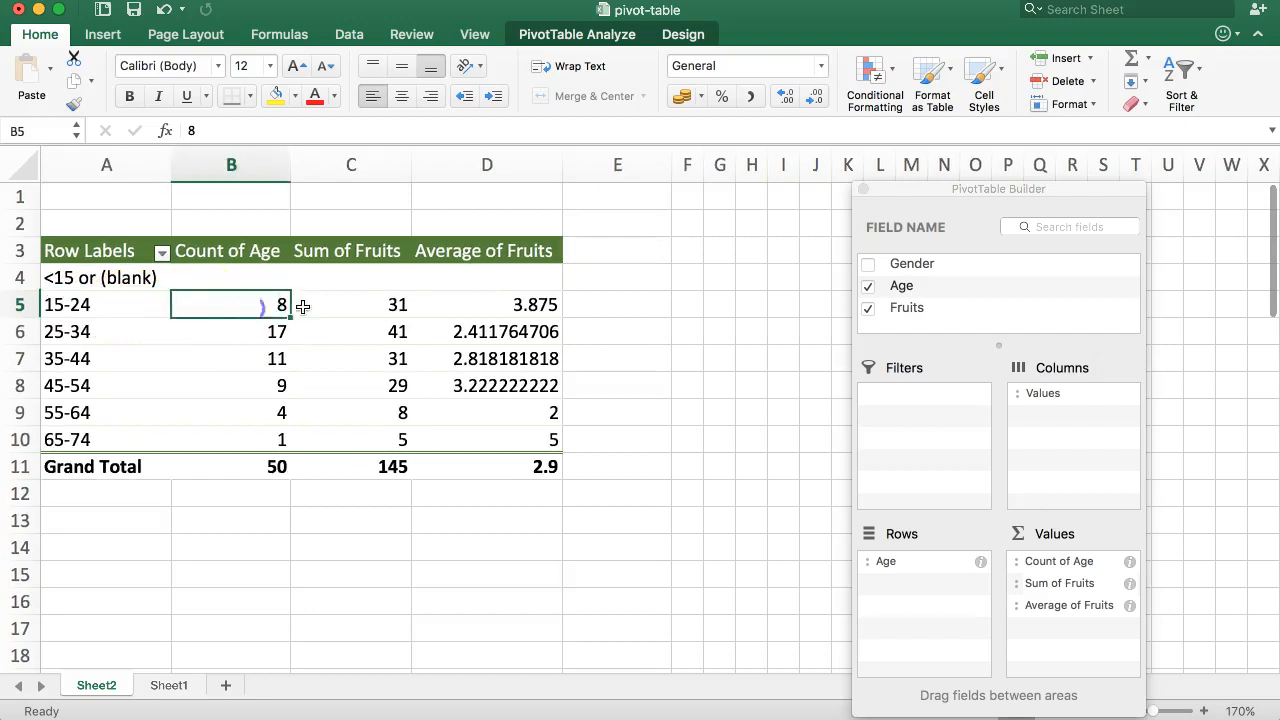
click(337, 311)
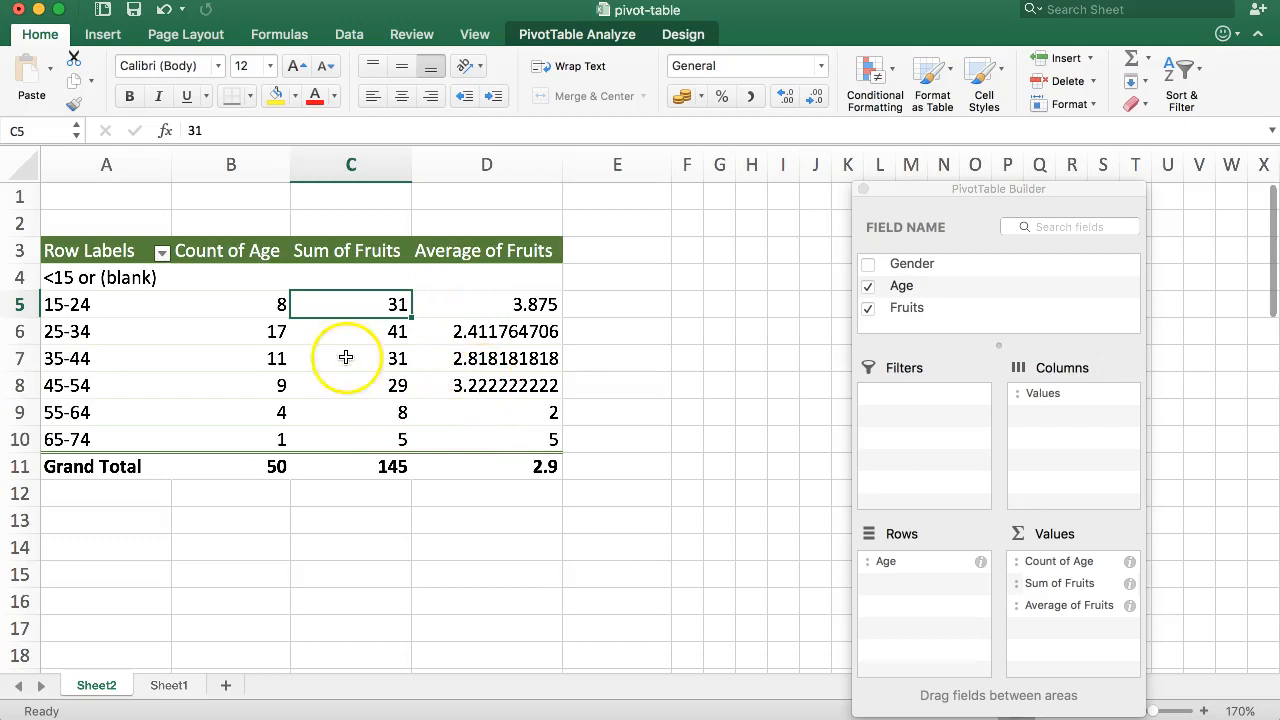
drag(446, 312, 449, 447)
click(482, 466)
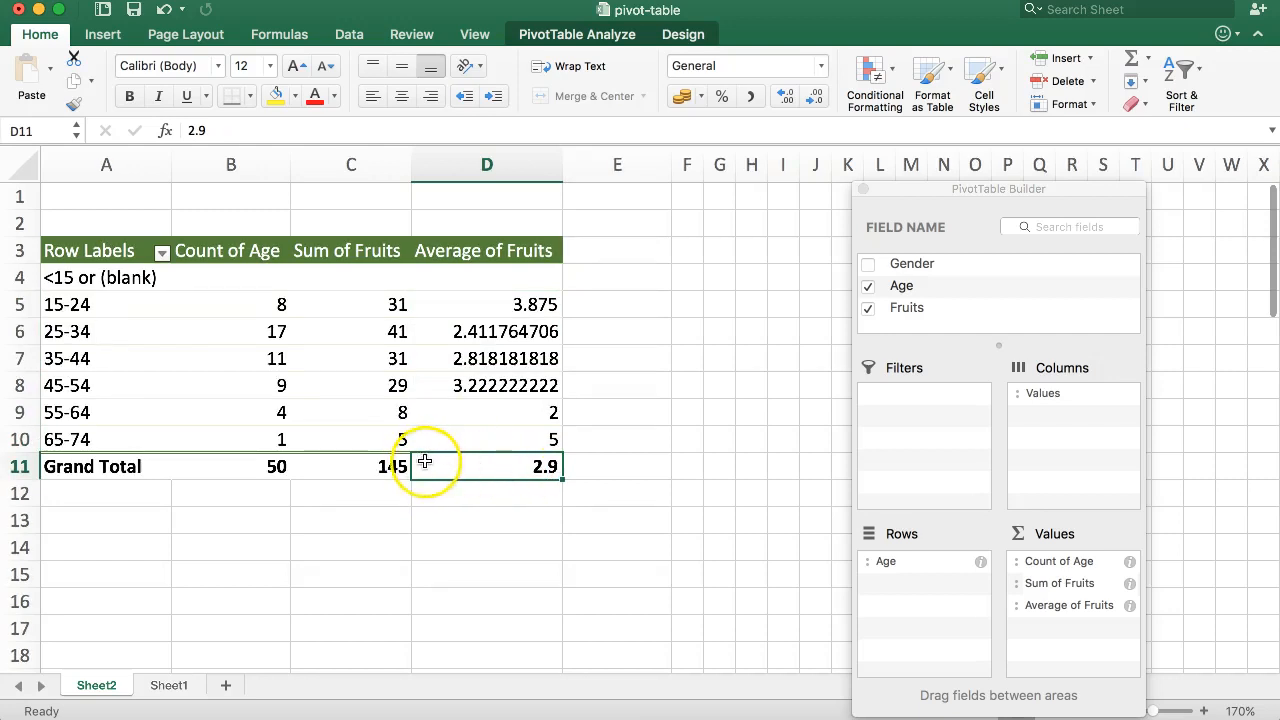
click(488, 432)
drag(95, 438, 528, 443)
click(529, 443)
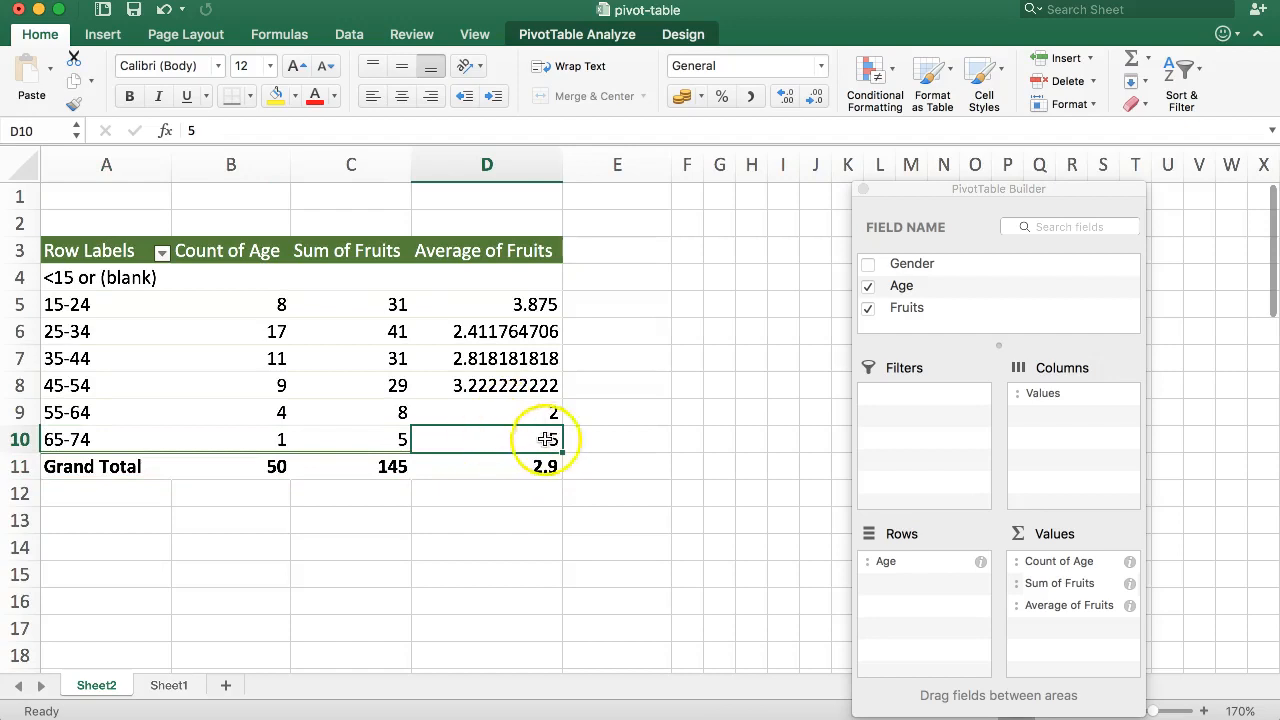
Step: Examine the average of fruits for each age group row in the pivot table
drag(430, 414, 457, 307)
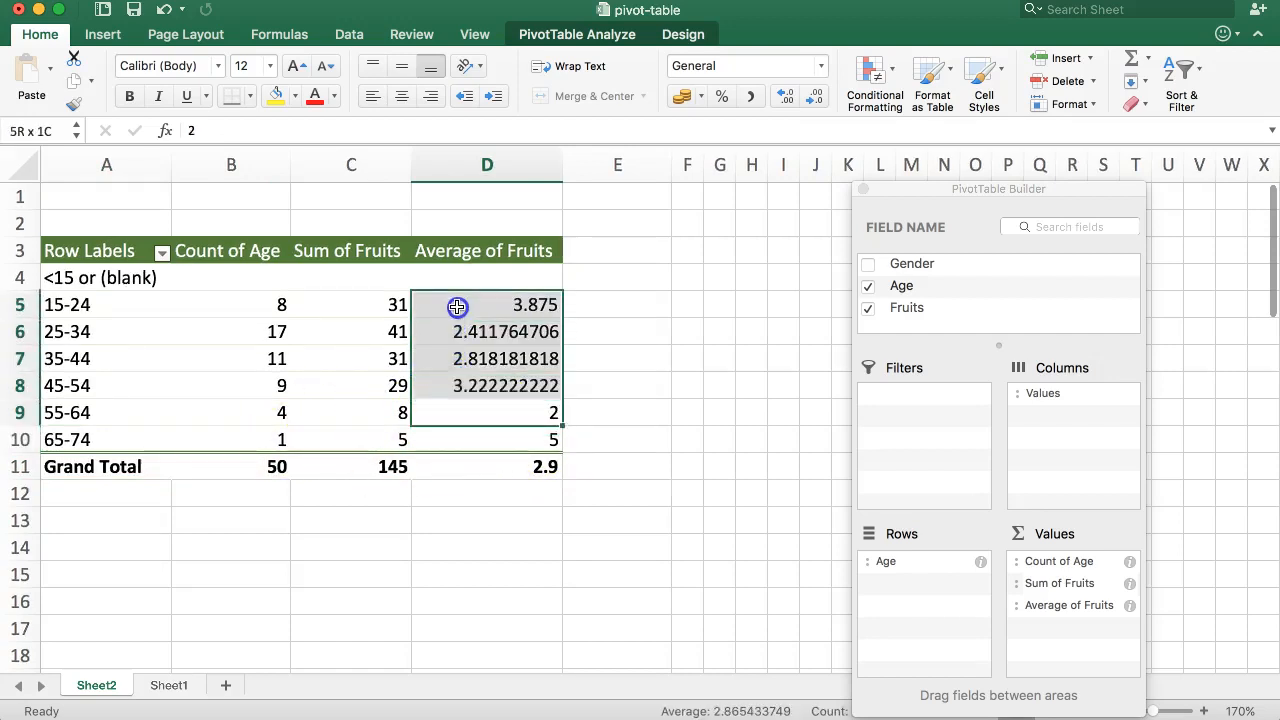
click(470, 488)
click(471, 409)
drag(125, 406, 515, 407)
click(523, 407)
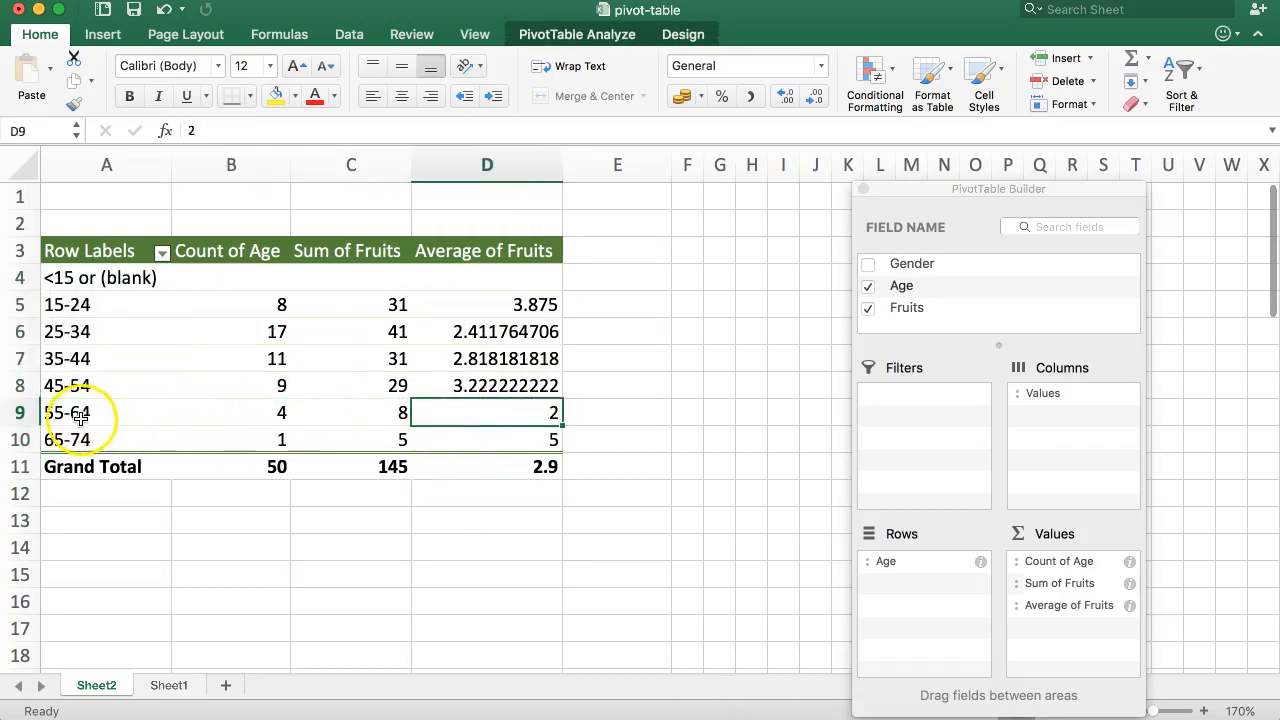
click(471, 403)
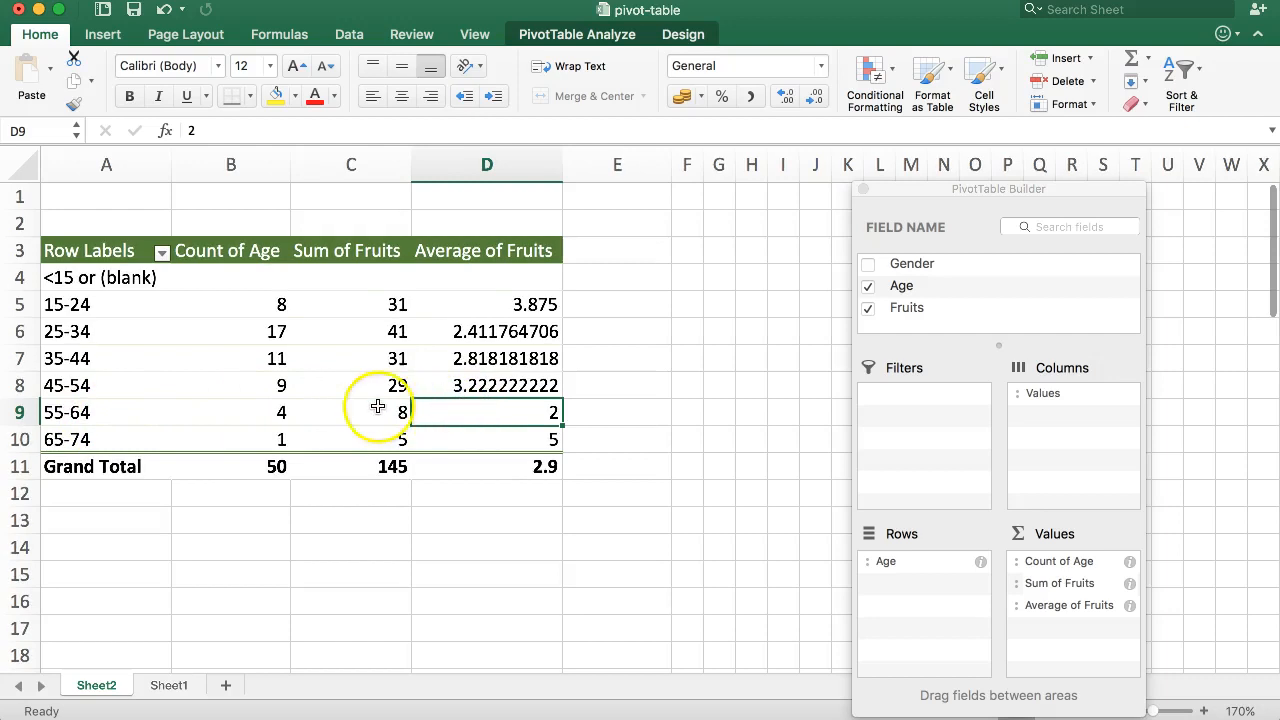
drag(100, 385, 236, 390)
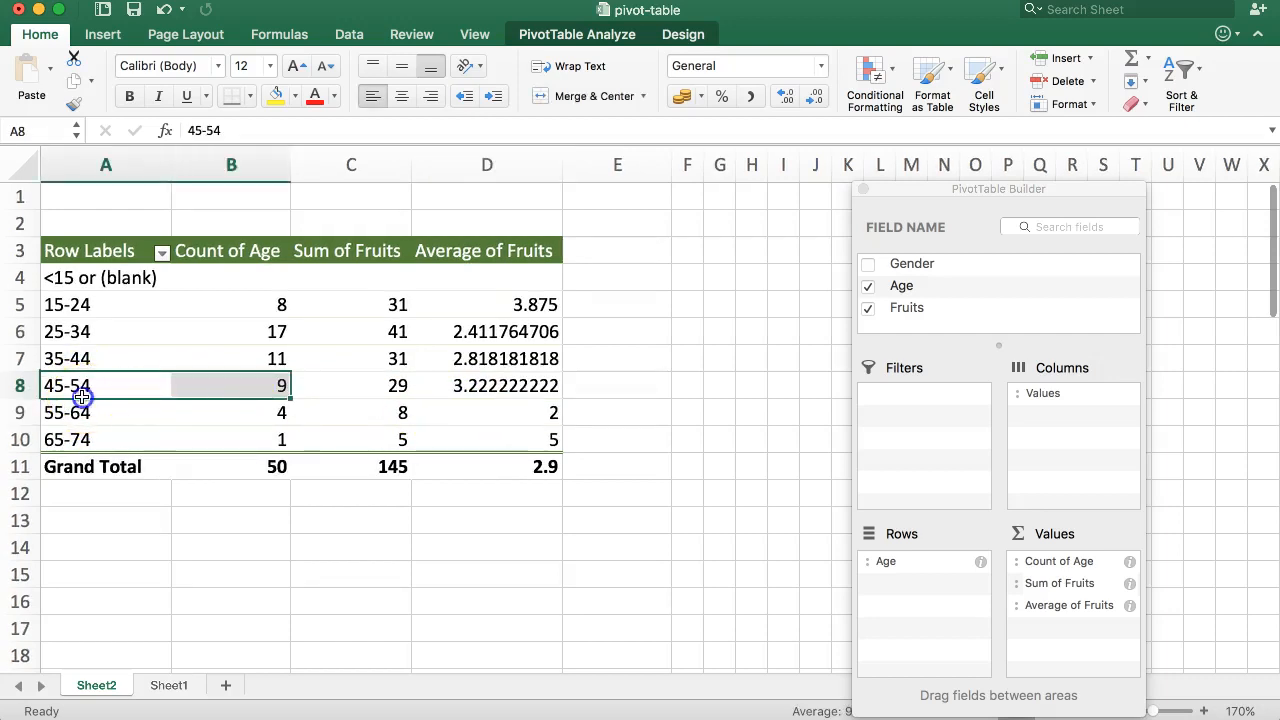
click(82, 396)
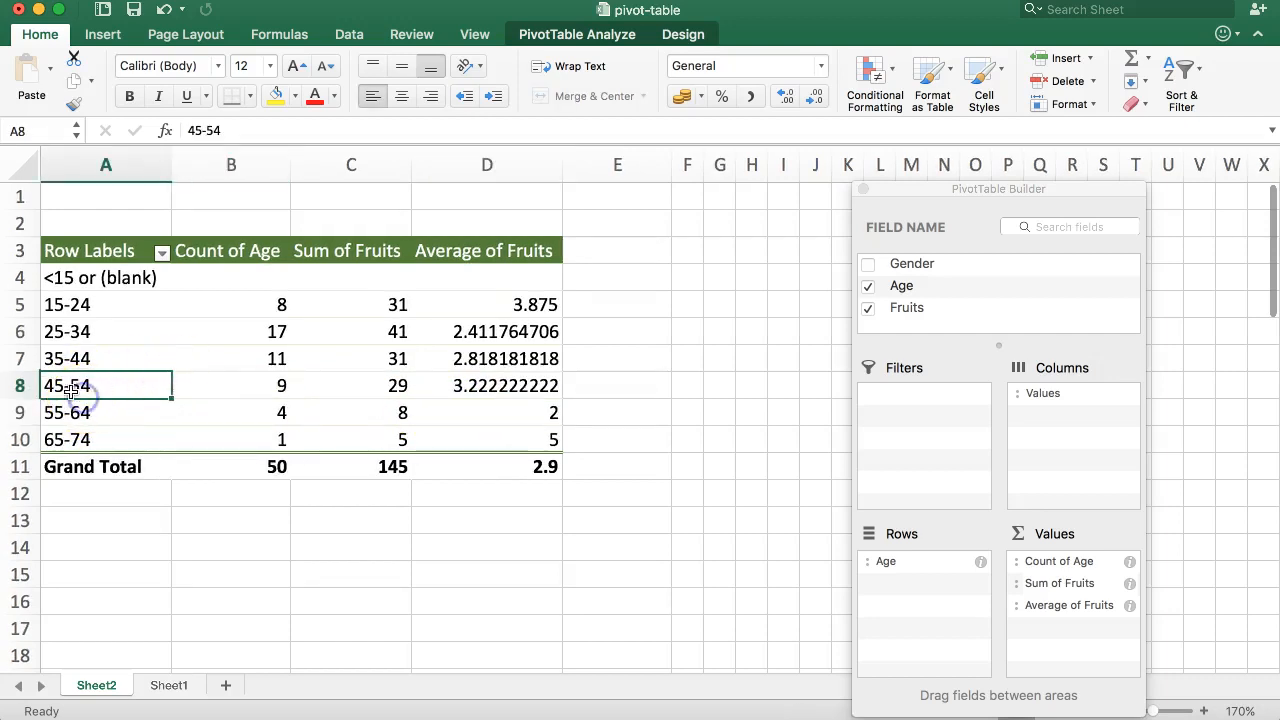
click(495, 393)
click(470, 360)
click(466, 386)
click(476, 362)
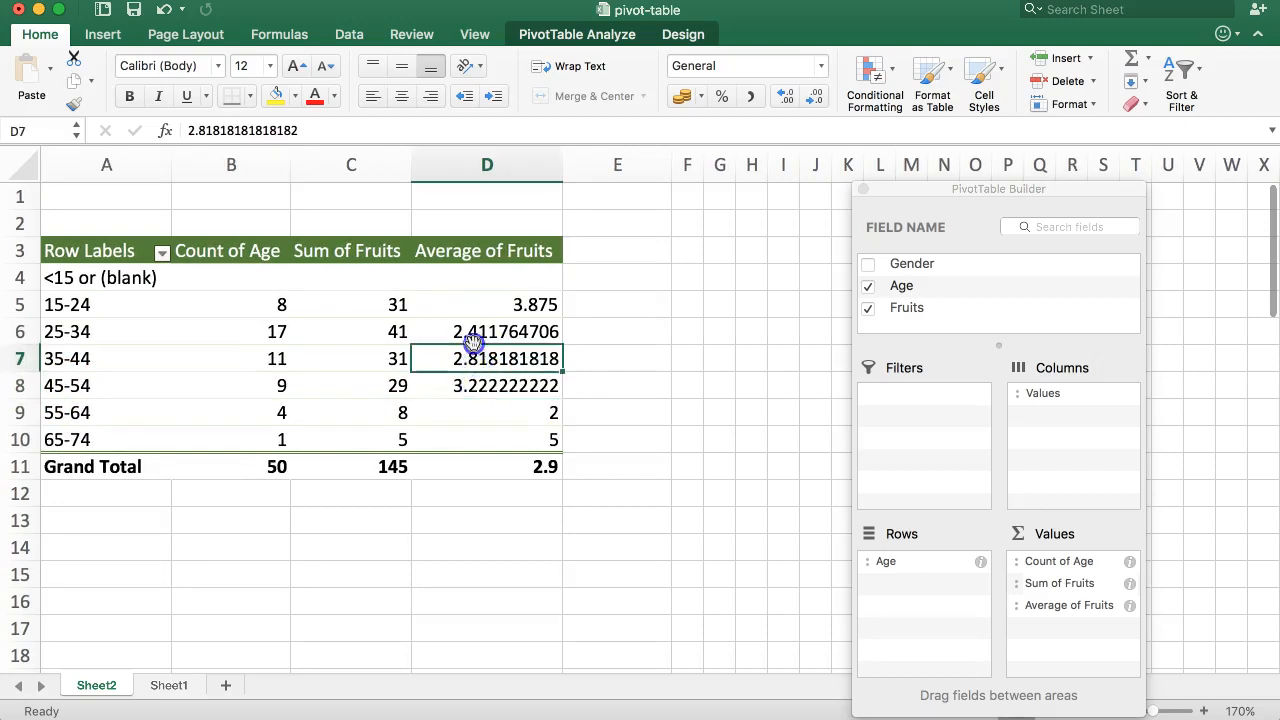
click(80, 328)
click(571, 328)
click(486, 330)
click(478, 360)
click(477, 328)
click(477, 362)
click(475, 378)
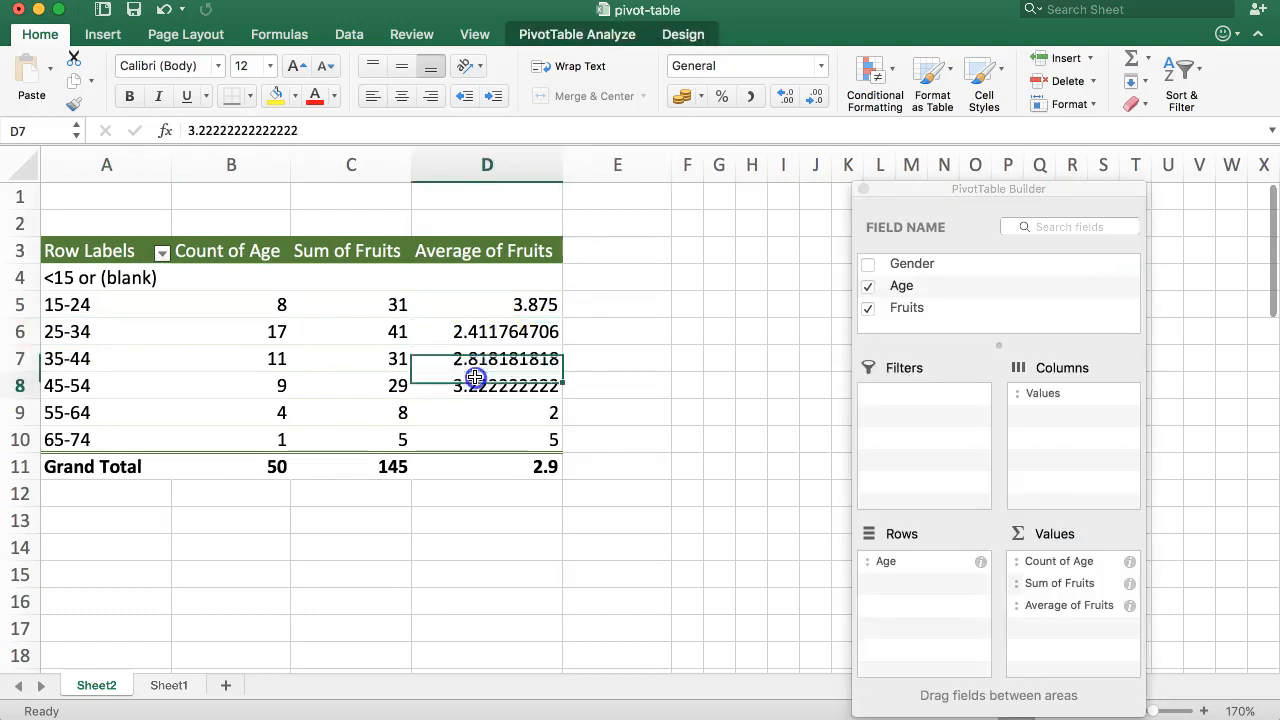
click(471, 416)
click(471, 437)
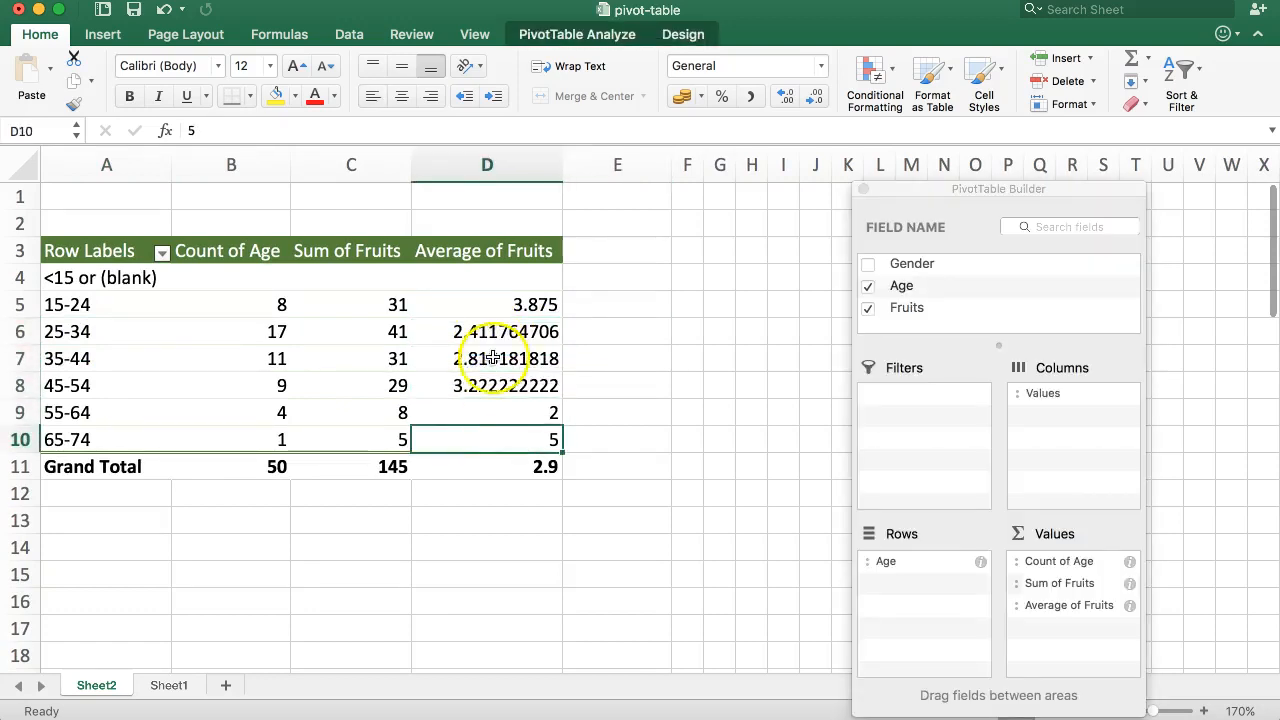
click(20, 304)
click(567, 301)
click(500, 297)
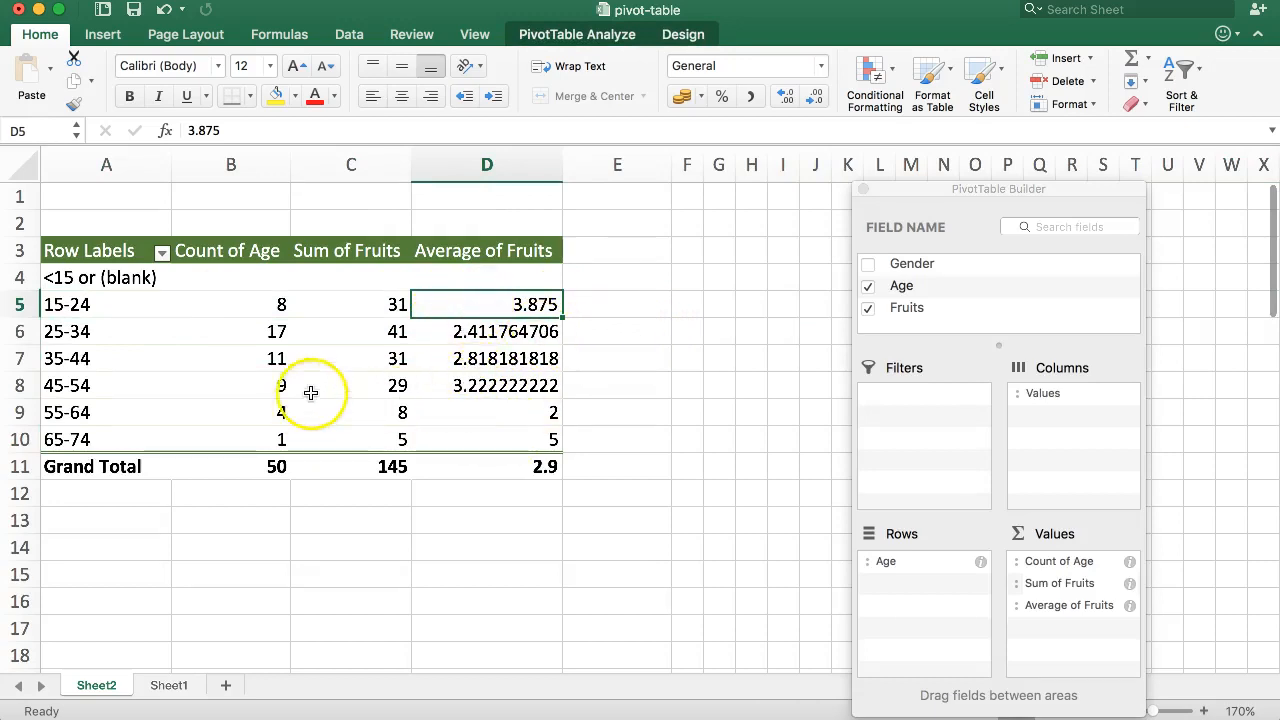
drag(100, 331, 464, 404)
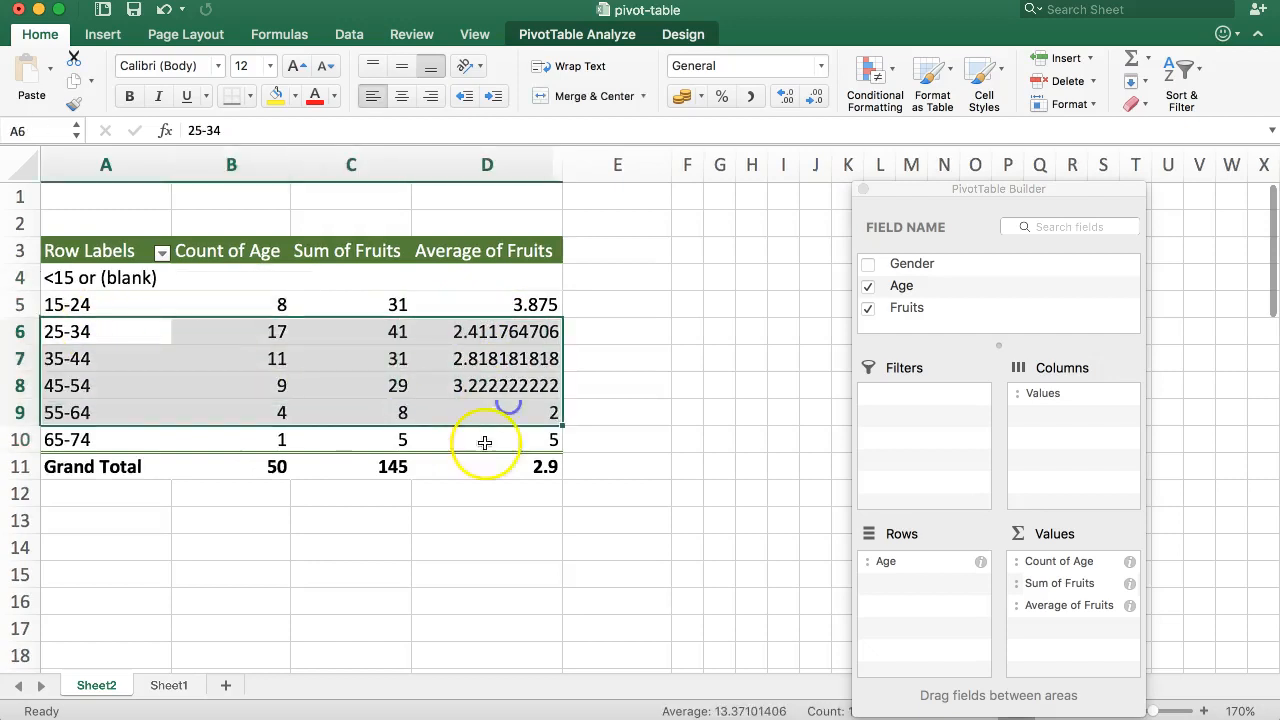
click(526, 441)
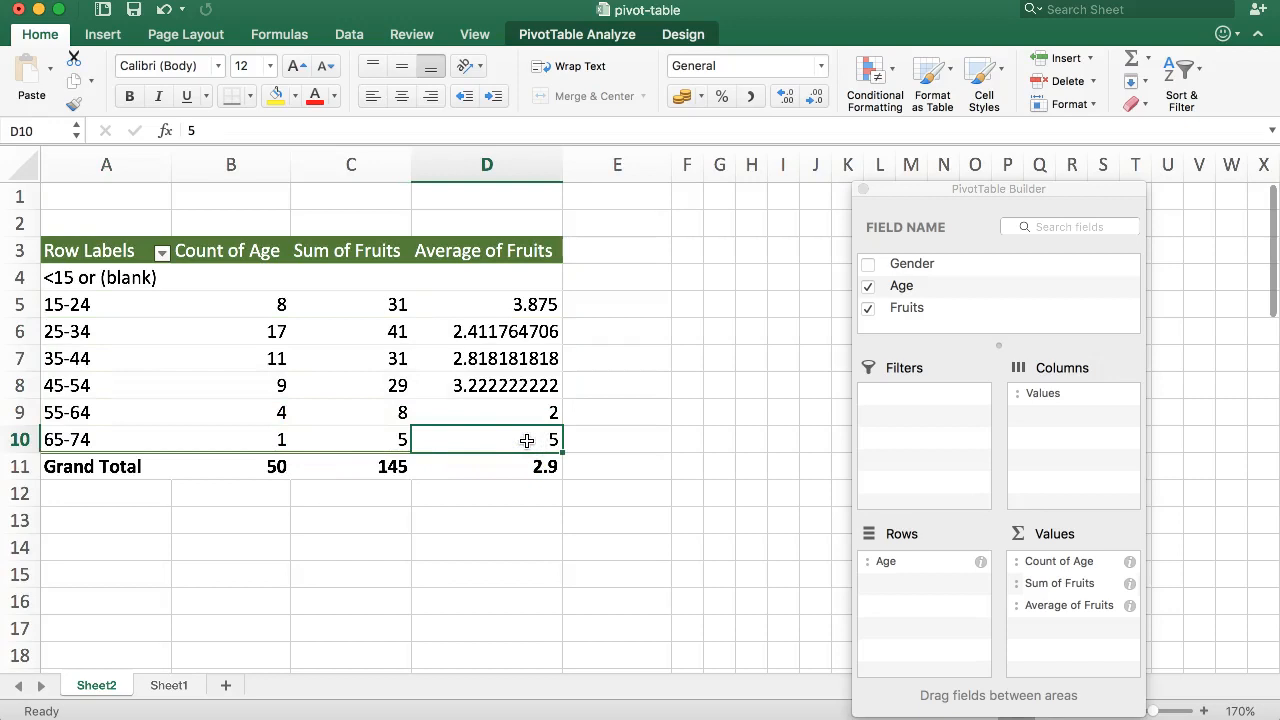
Step: On Sheet1, enter the age-group labels 65+ and 15-24 in column H below the gender results
click(160, 685)
click(582, 277)
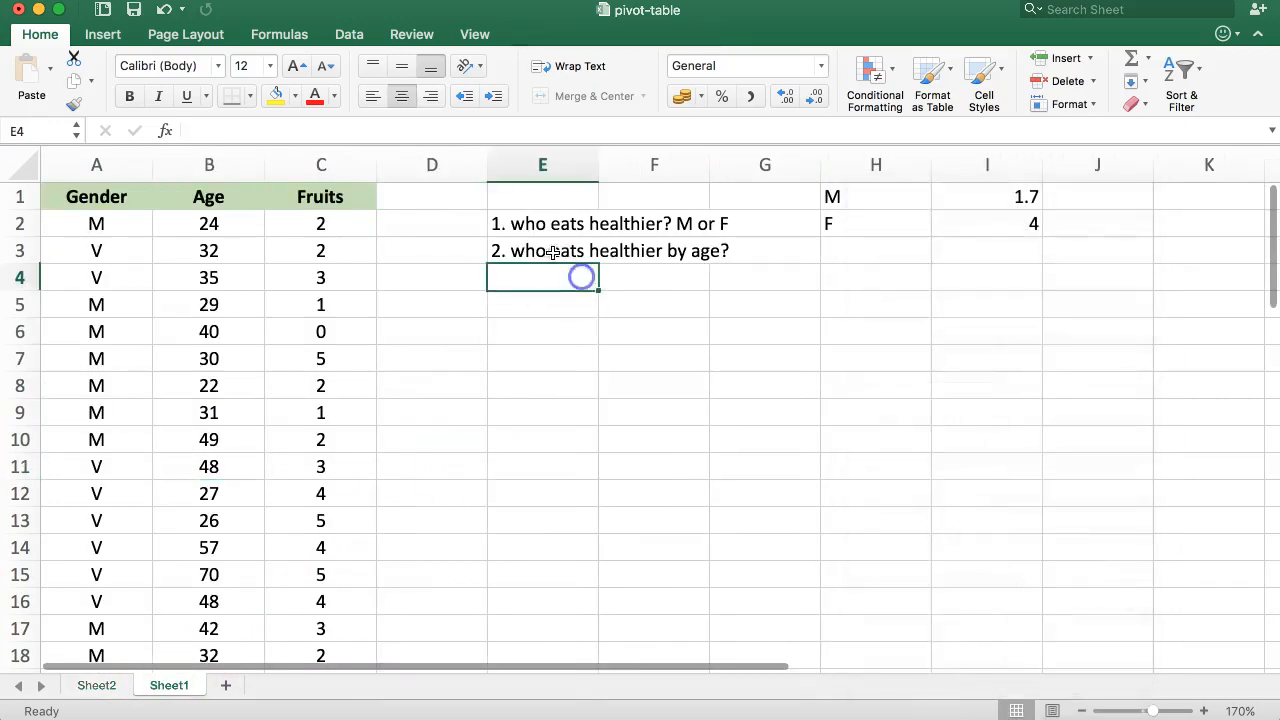
drag(552, 252, 763, 245)
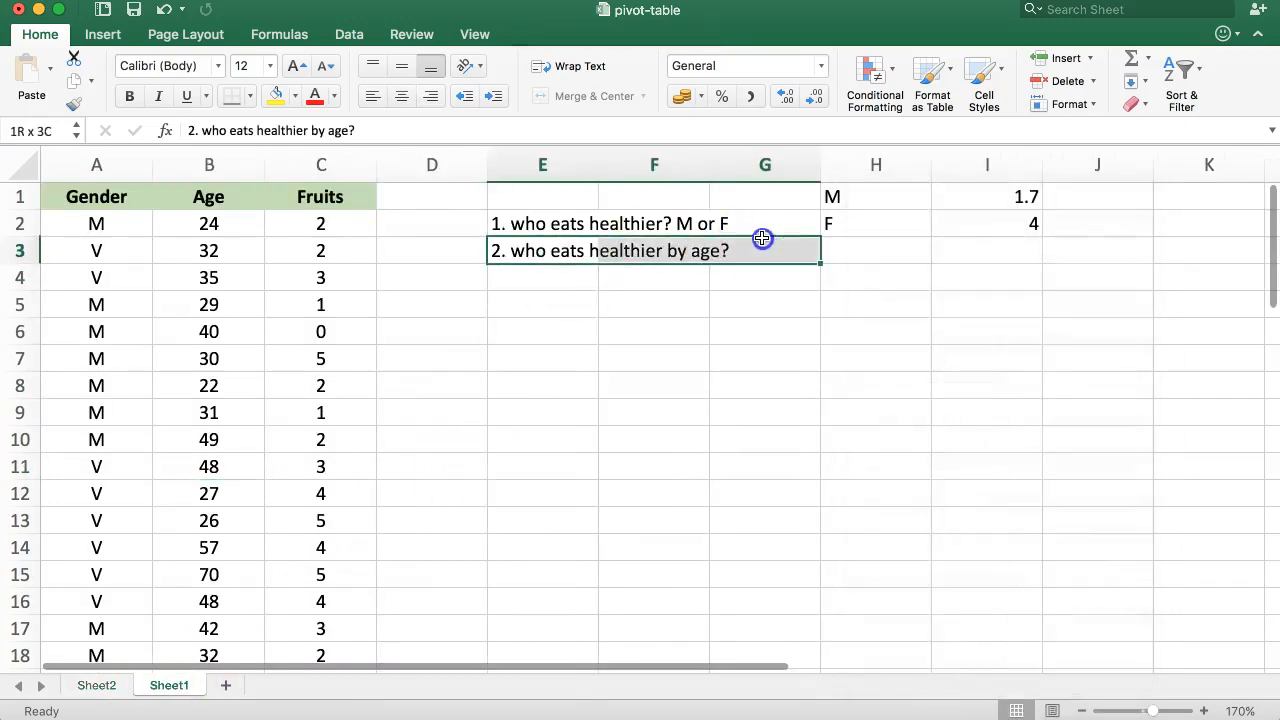
click(840, 251)
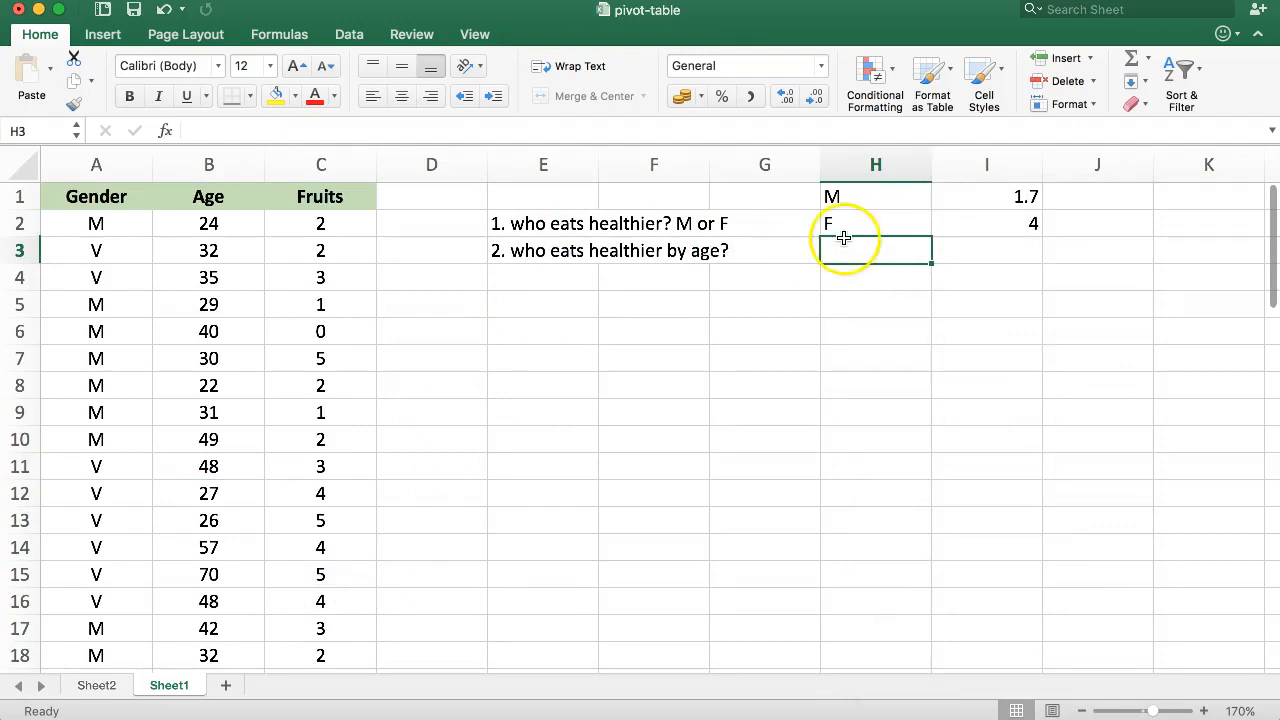
click(96, 685)
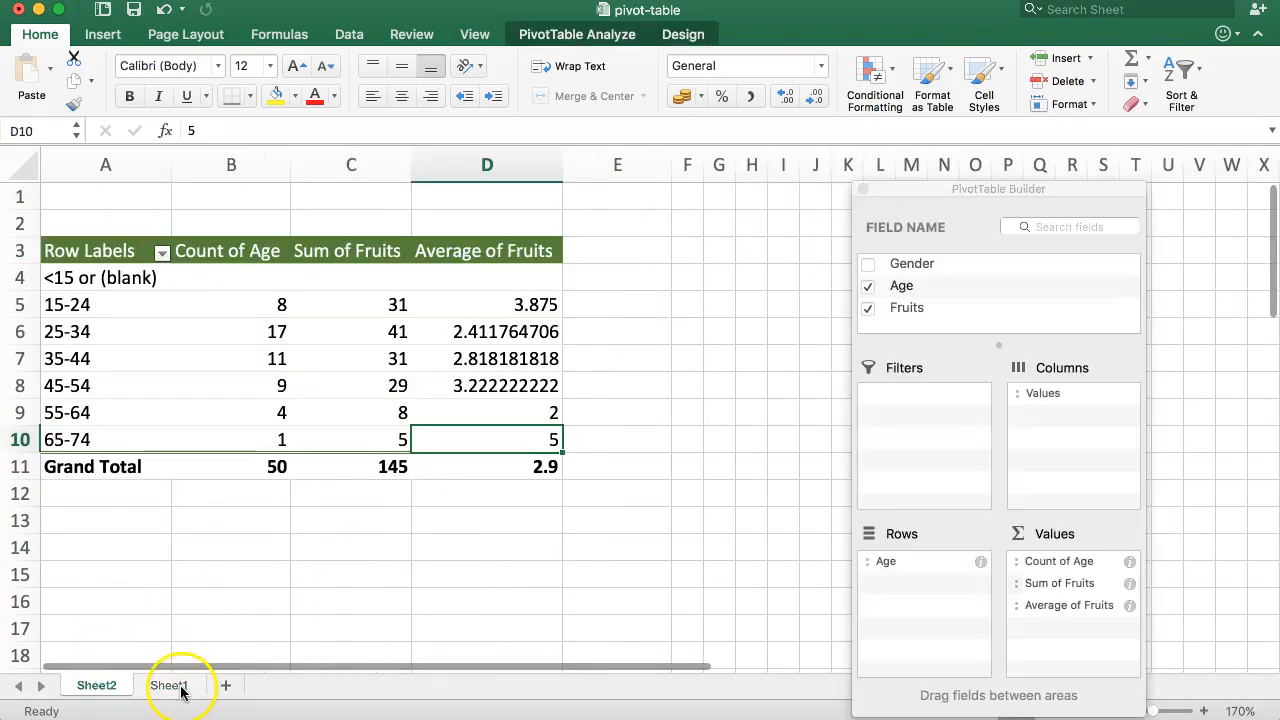
click(170, 686)
text(65+)
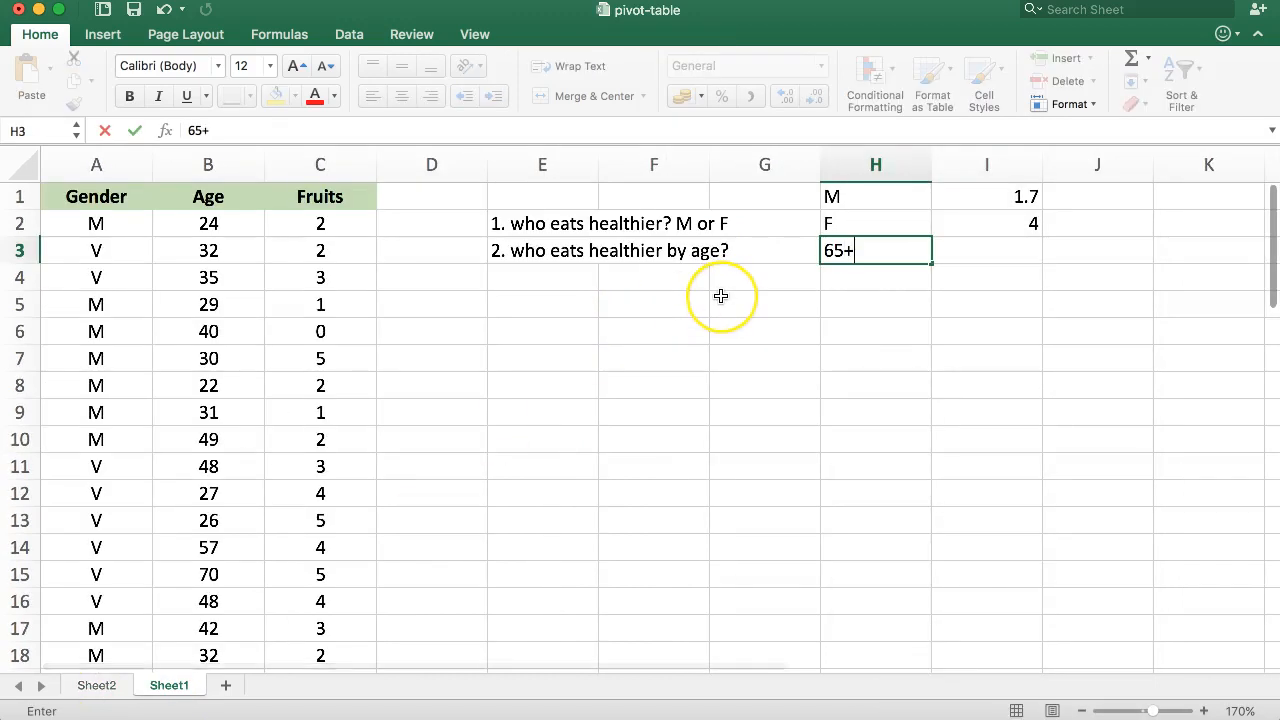
key(Tab)
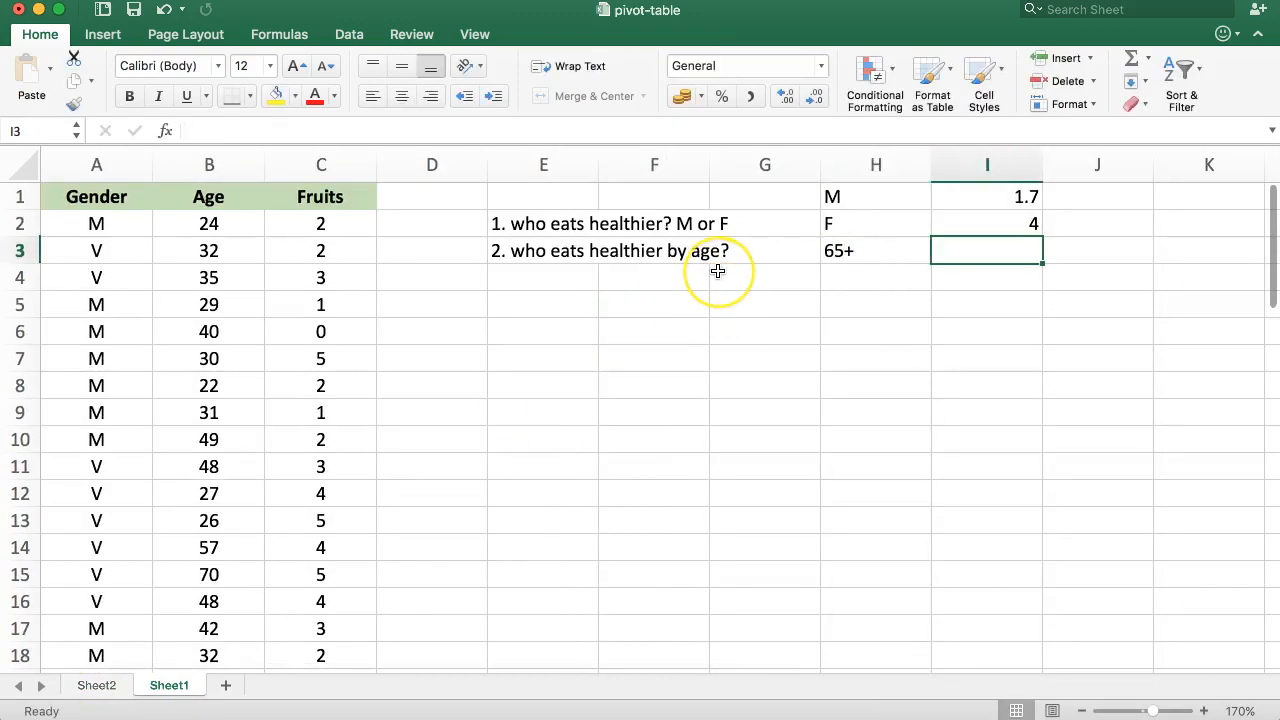
key(Left)
key(Down)
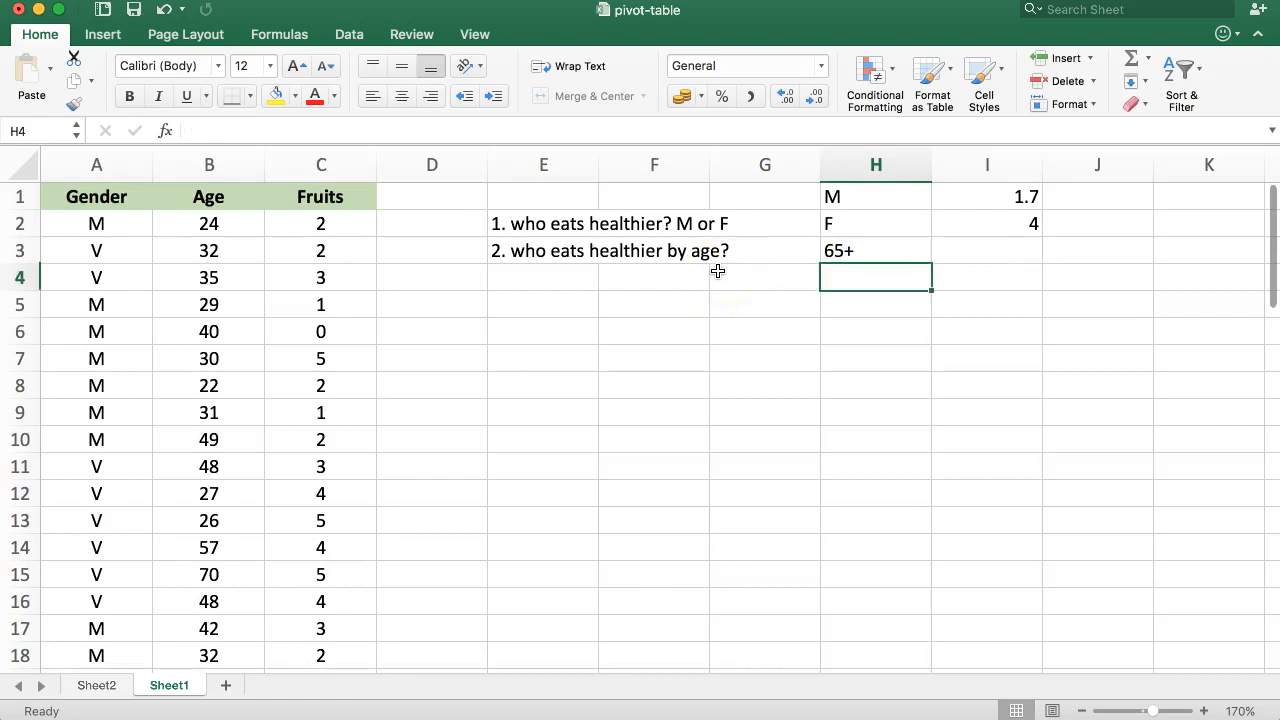
text(15-)
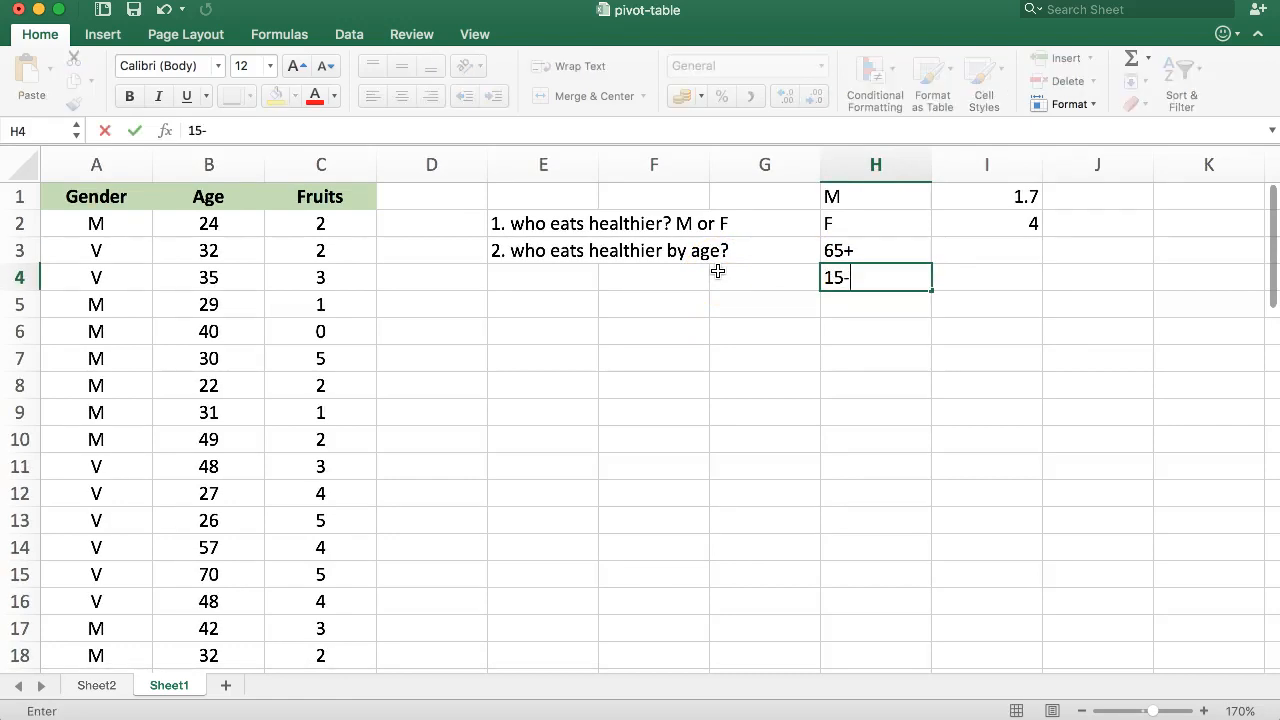
text(24)
key(Return)
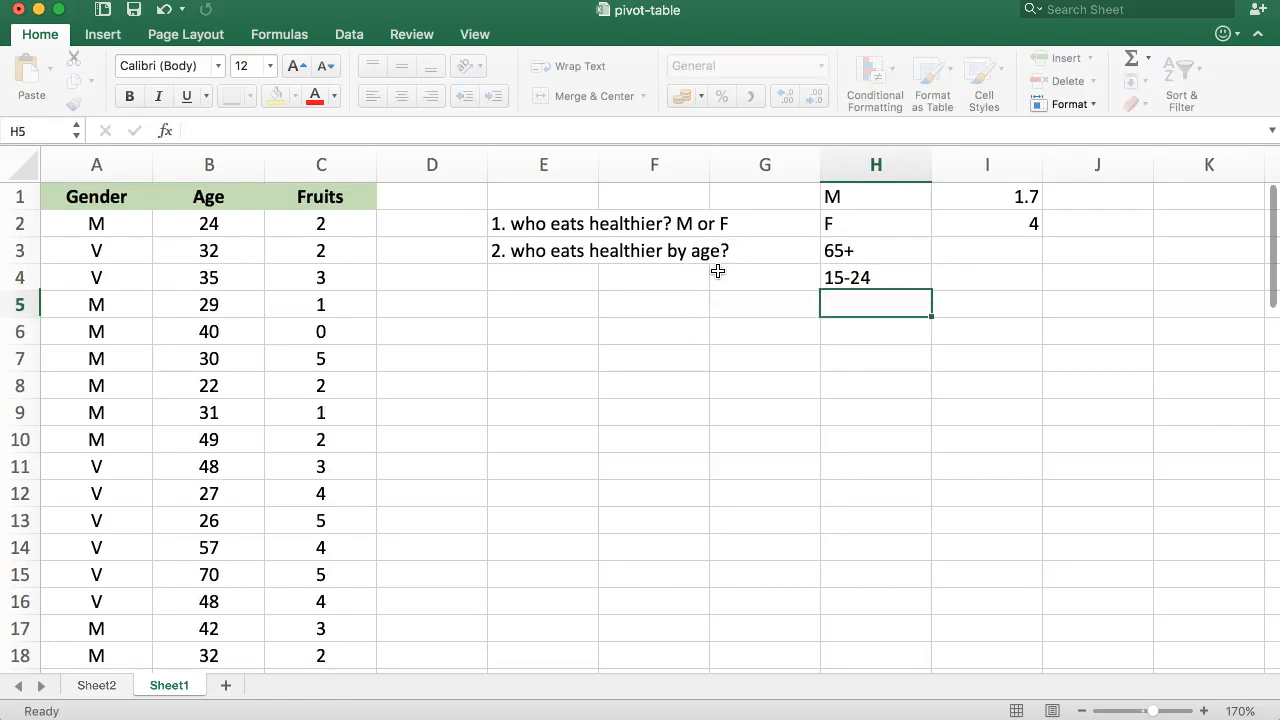
Step: Return to the pivot table and select the age-group rows and their averages to compare them
key(Left)
key(Left)
key(Left)
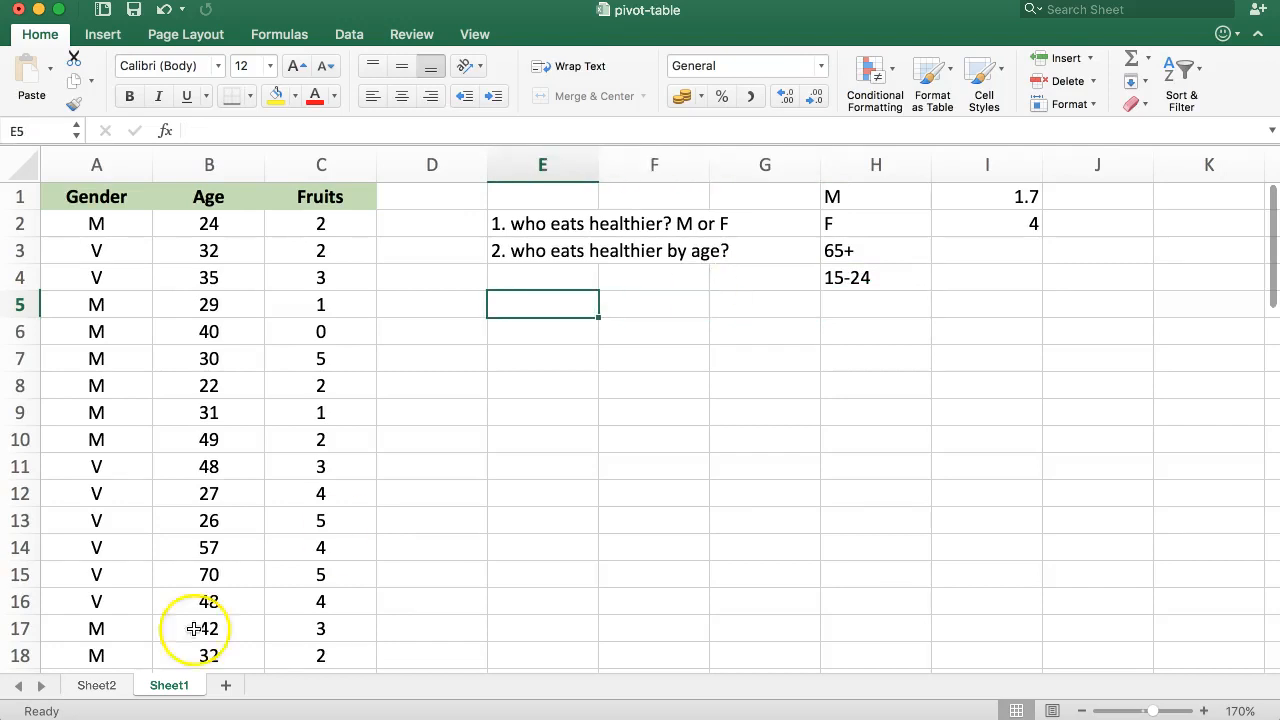
click(88, 686)
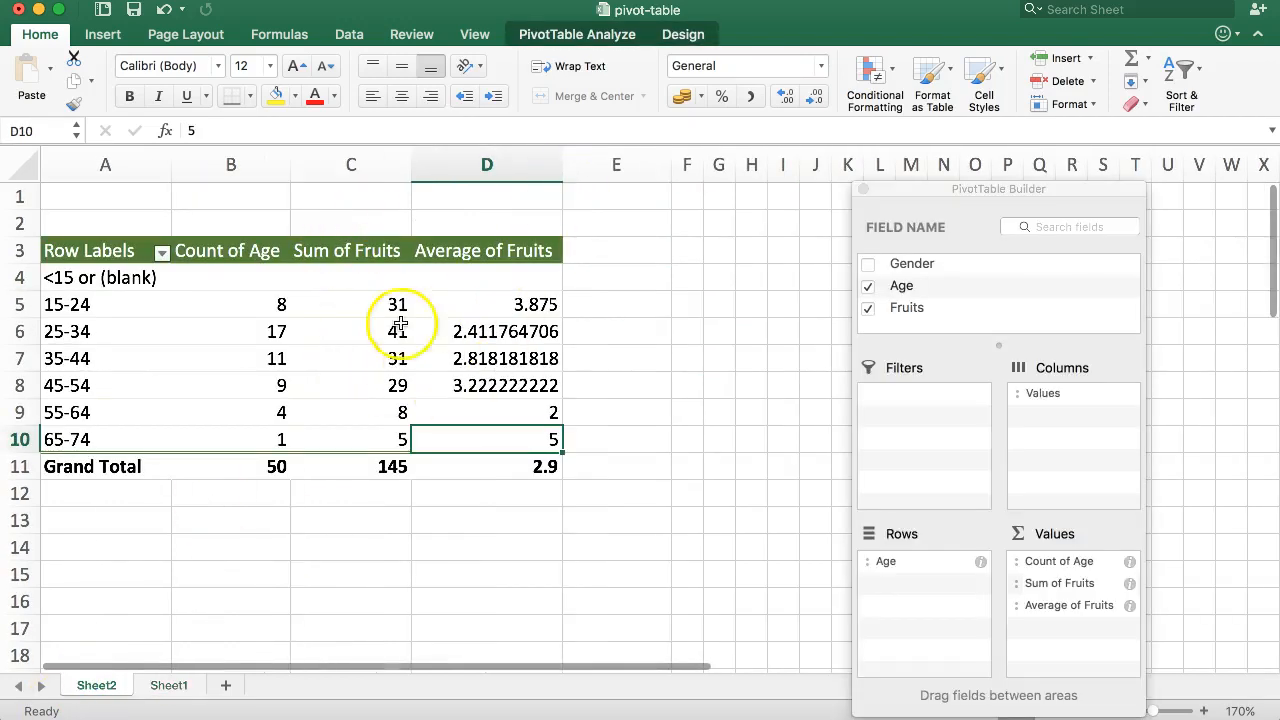
click(486, 545)
drag(569, 443, 255, 298)
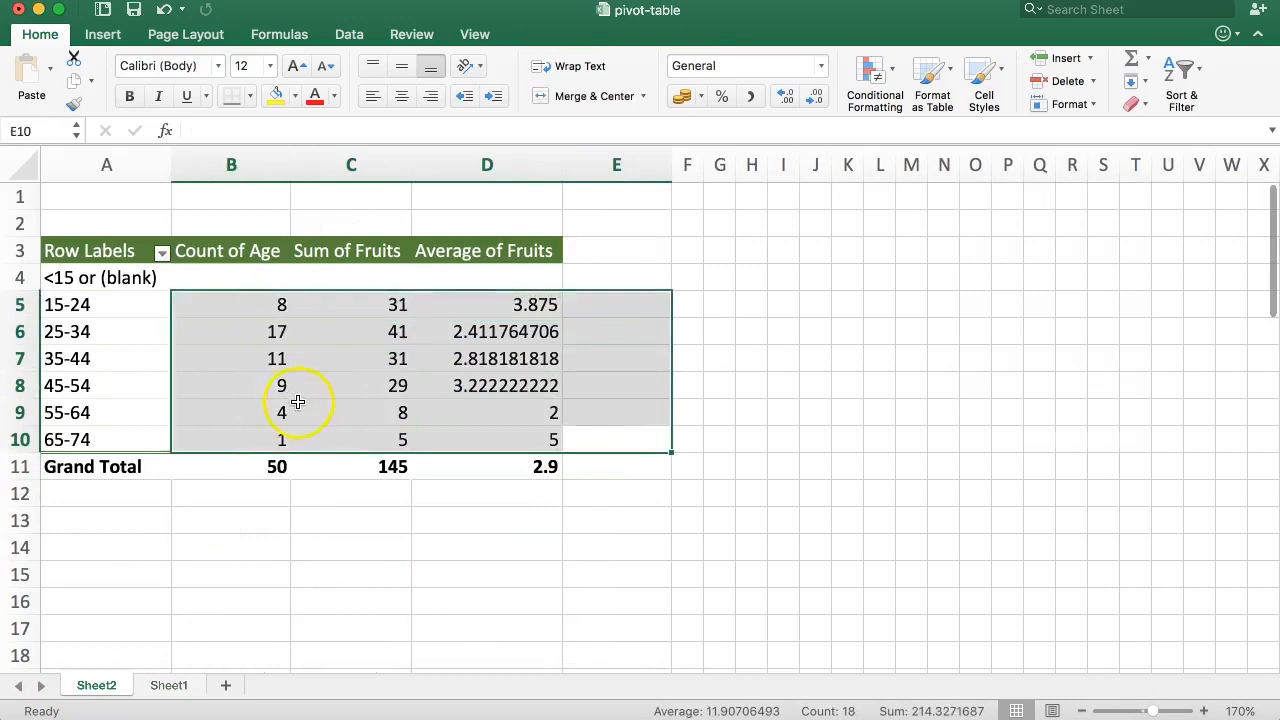
click(298, 402)
drag(95, 304, 497, 447)
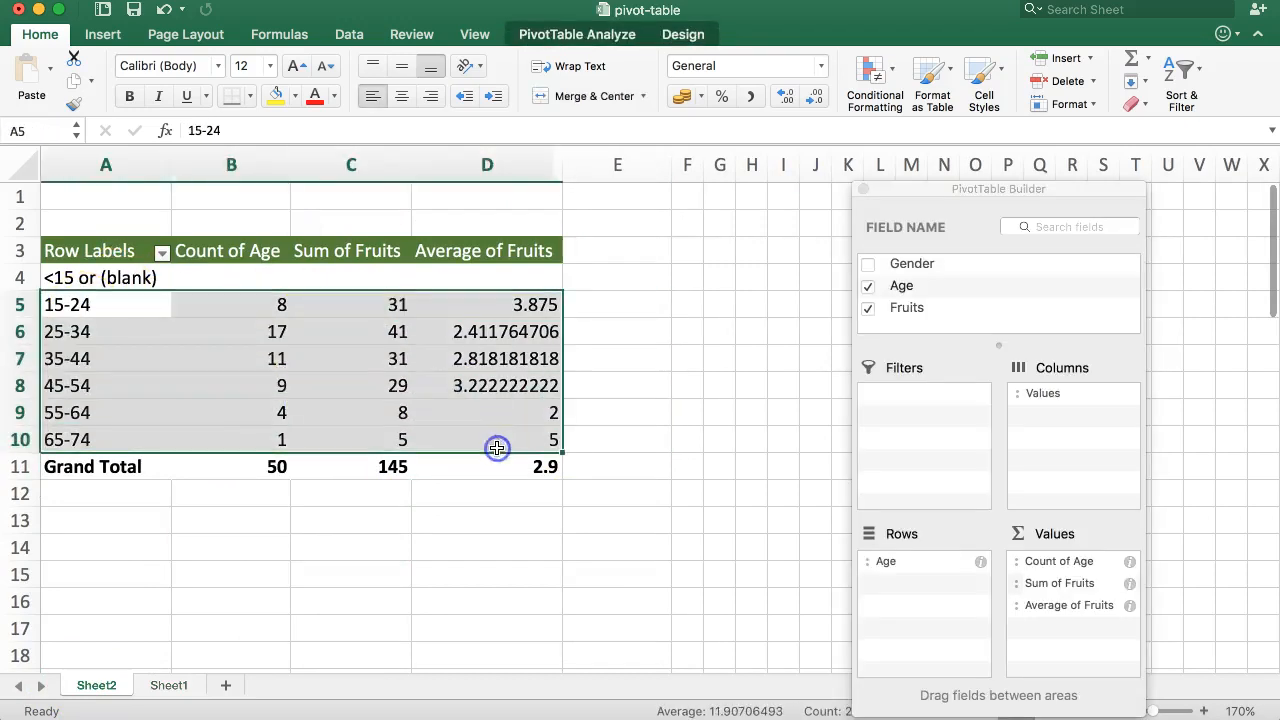
click(443, 500)
drag(137, 251, 521, 452)
click(457, 520)
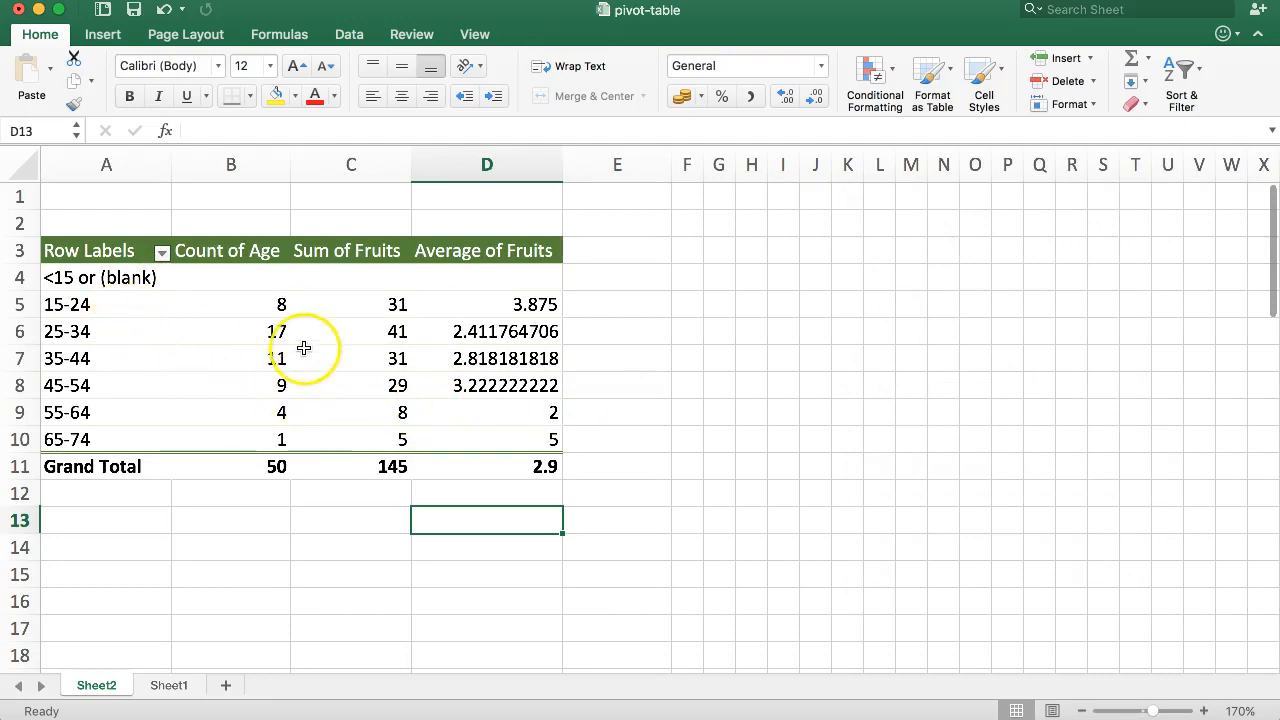
click(215, 540)
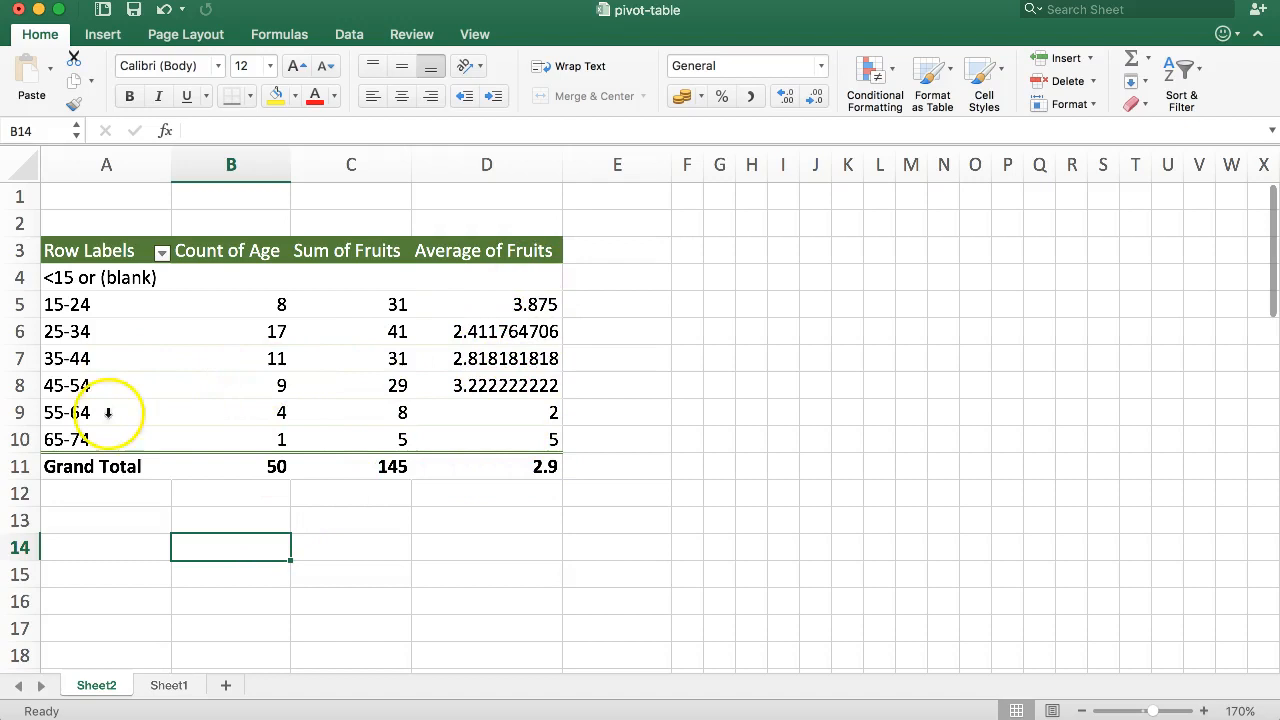
drag(529, 298, 527, 446)
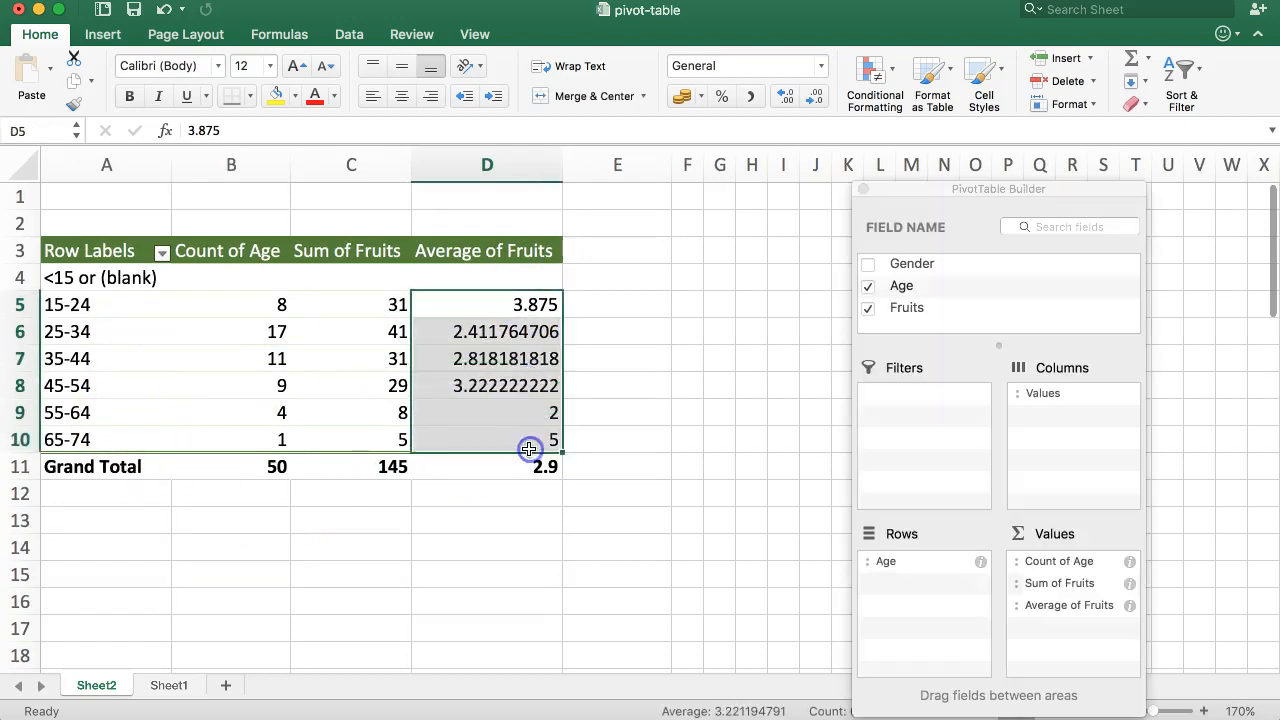
click(298, 551)
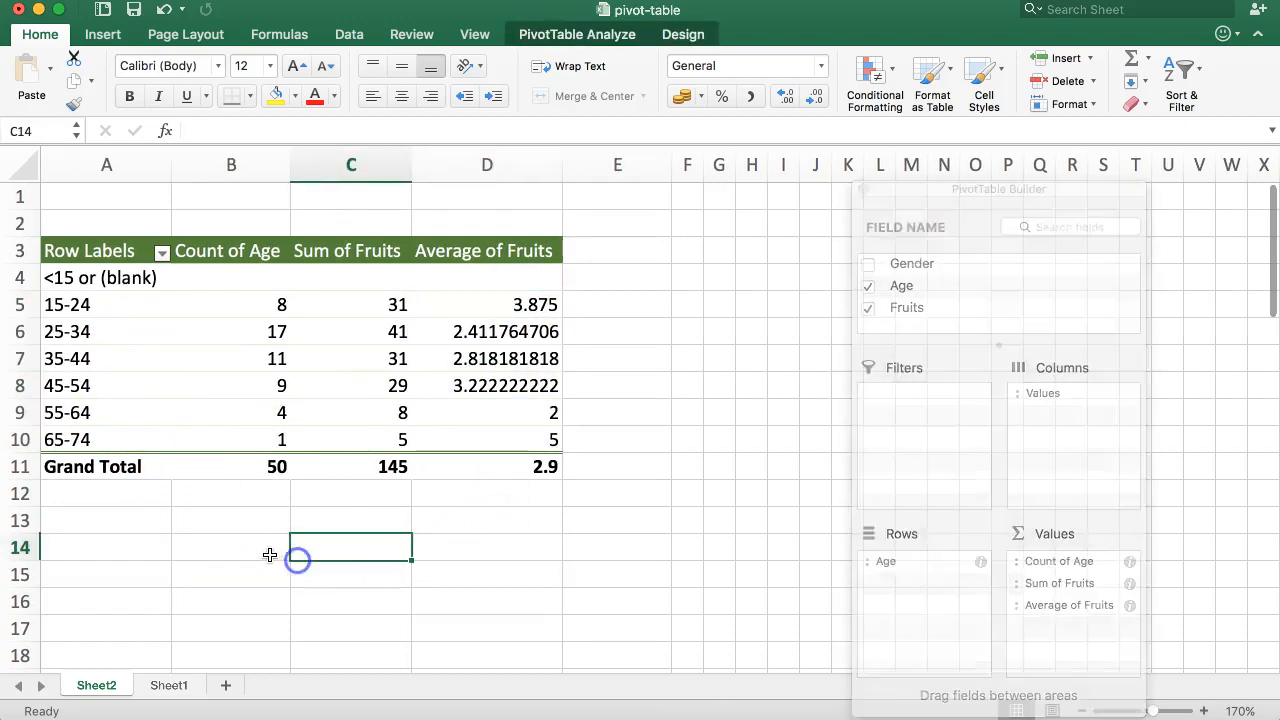
click(253, 547)
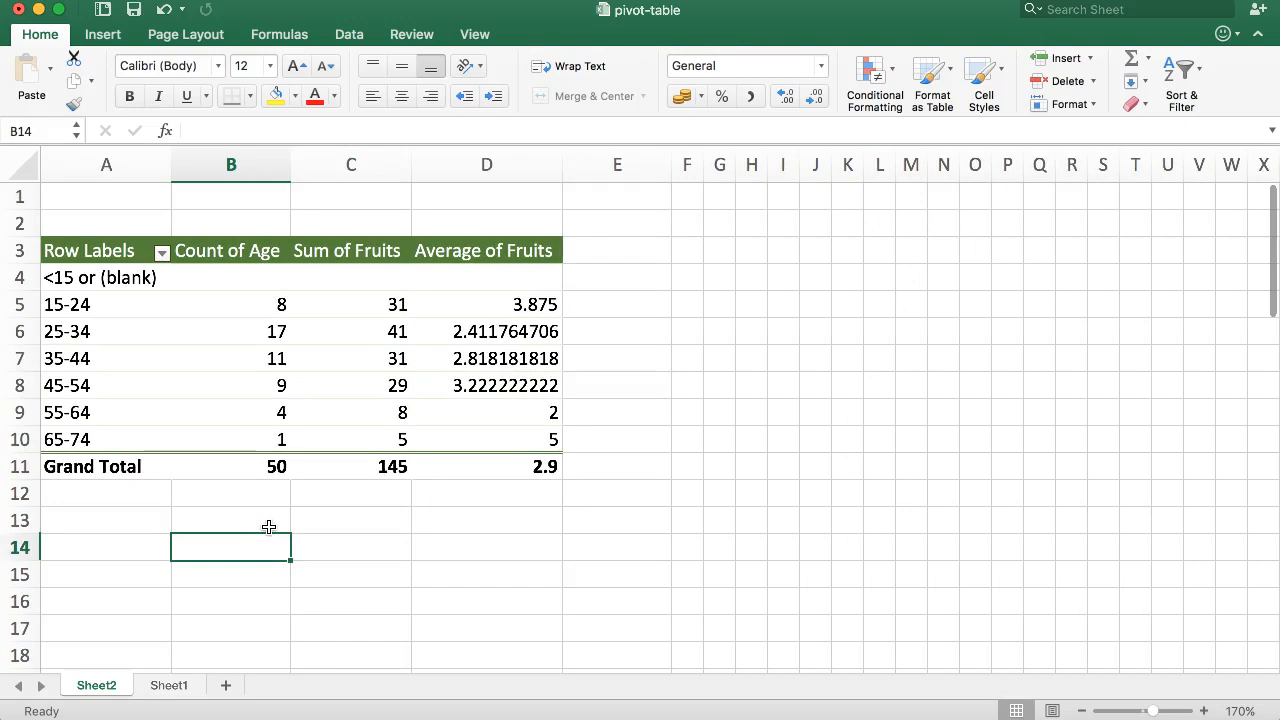
drag(70, 304, 86, 440)
drag(477, 301, 486, 474)
click(450, 521)
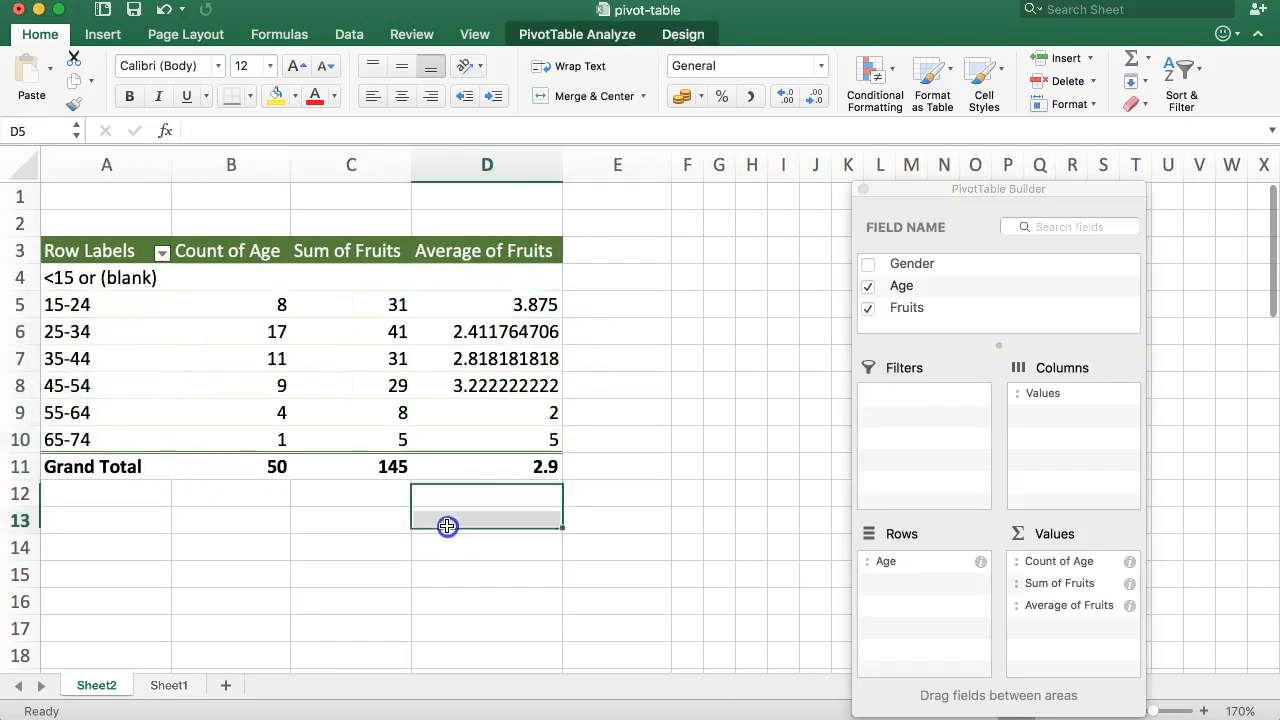